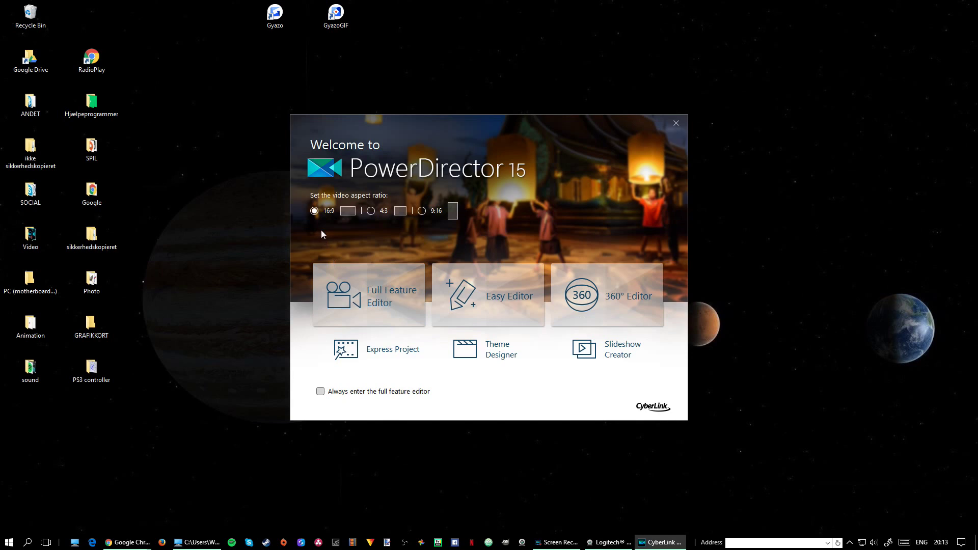
Step: Open the Full Feature Editor for a 16:9 project, check the capture workspace and return to the editing workspace
click(348, 308)
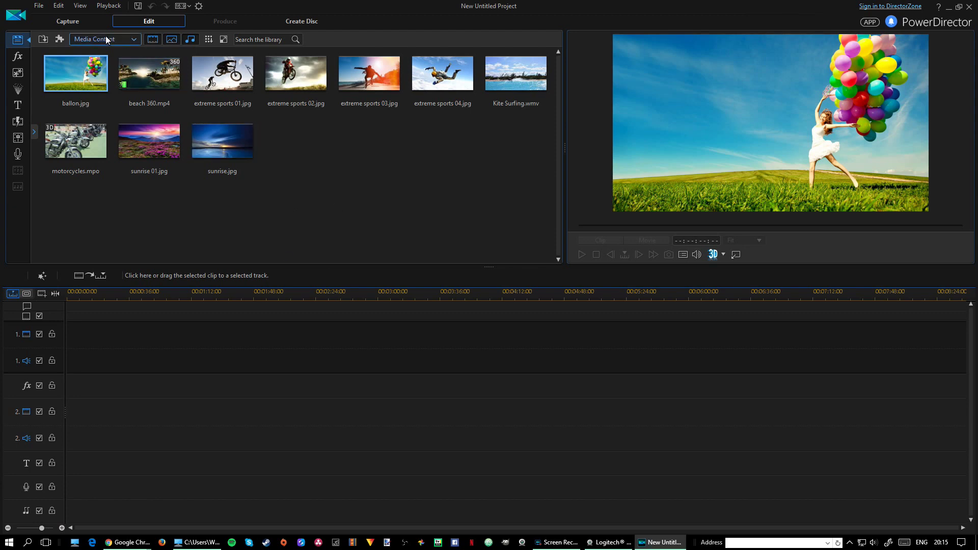
click(77, 23)
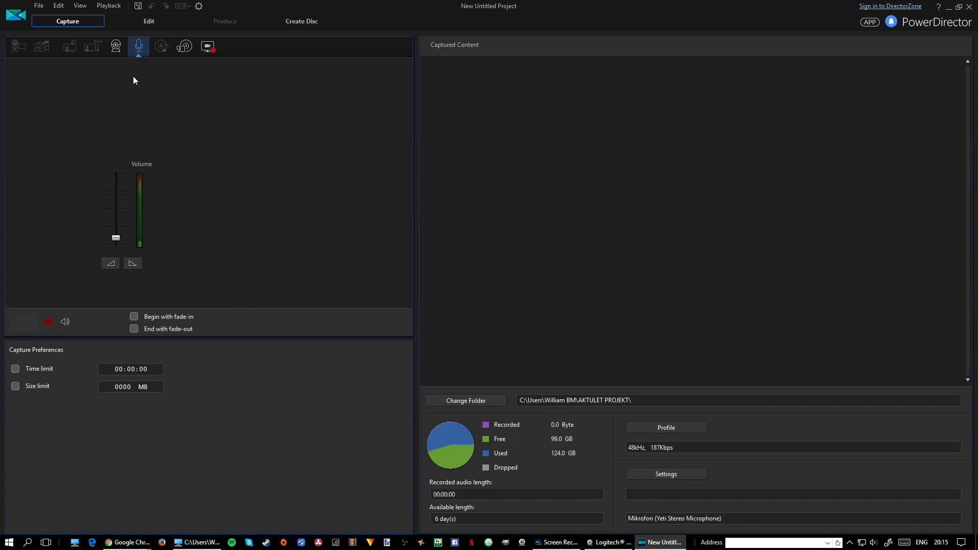
click(145, 23)
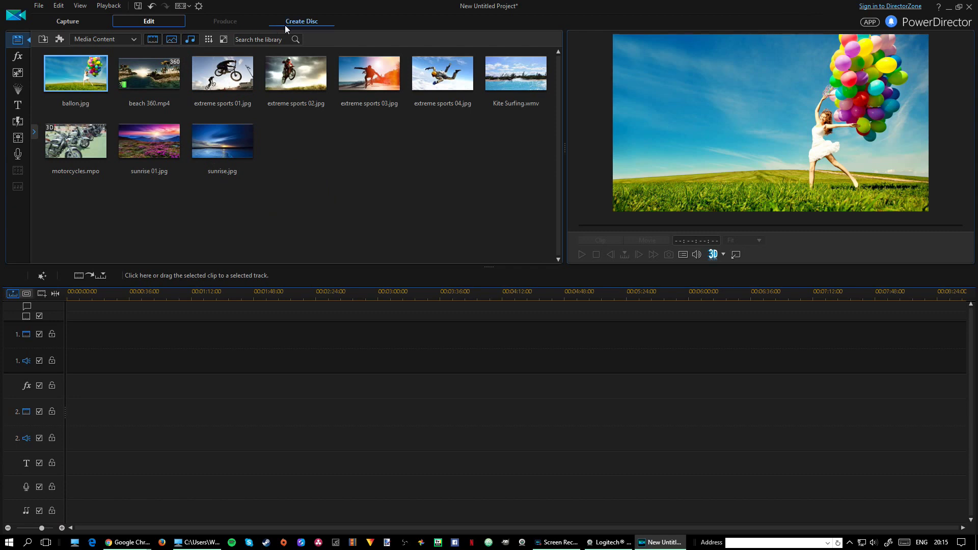
Step: Look through the full library of video effects in the Effect Room
click(18, 57)
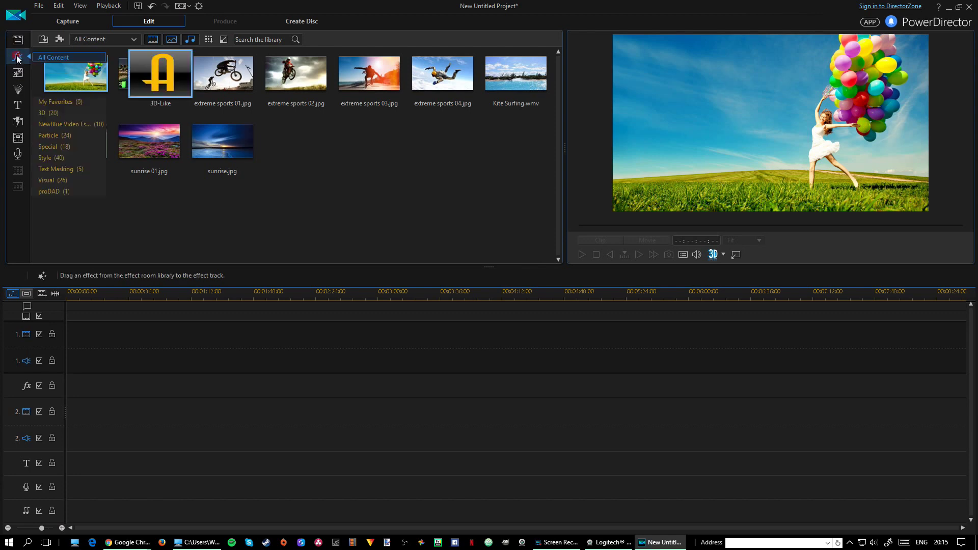
scroll(335, 174, down, 5)
scroll(335, 174, up, 3)
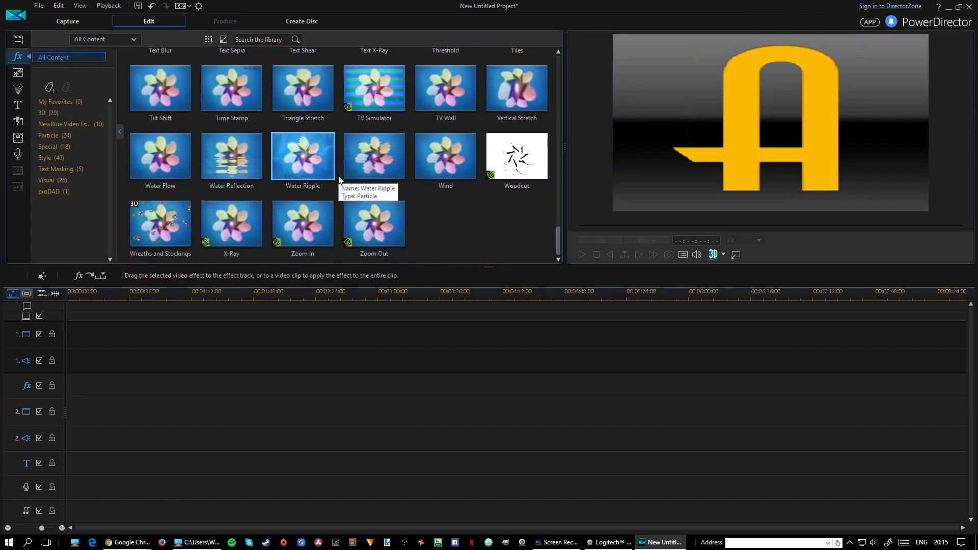
scroll(338, 179, up, 2)
scroll(338, 178, up, 3)
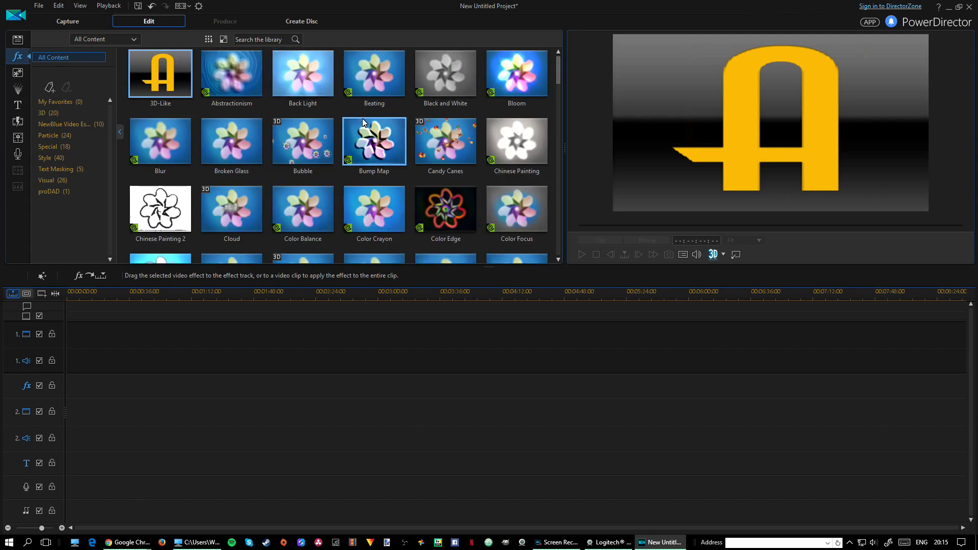
scroll(430, 173, down, 5)
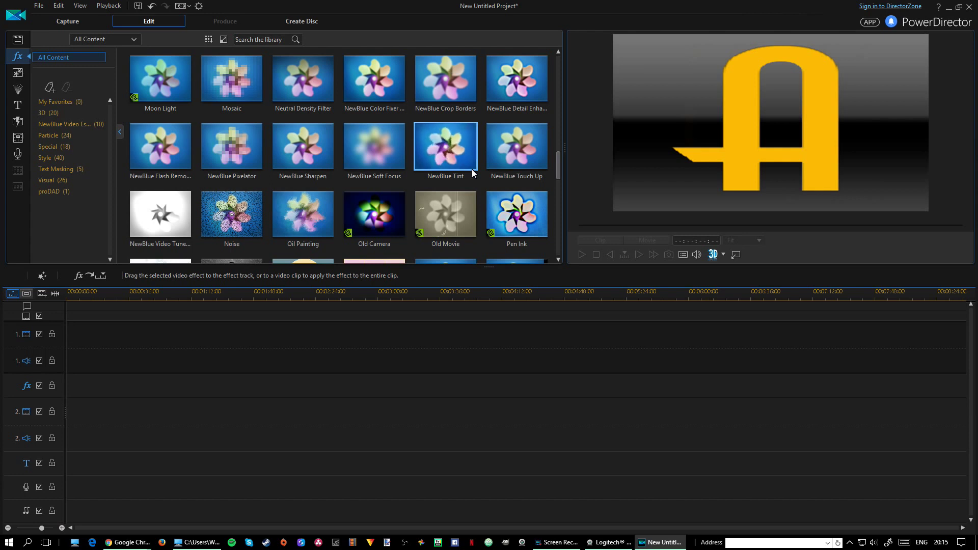
scroll(402, 198, down, 8)
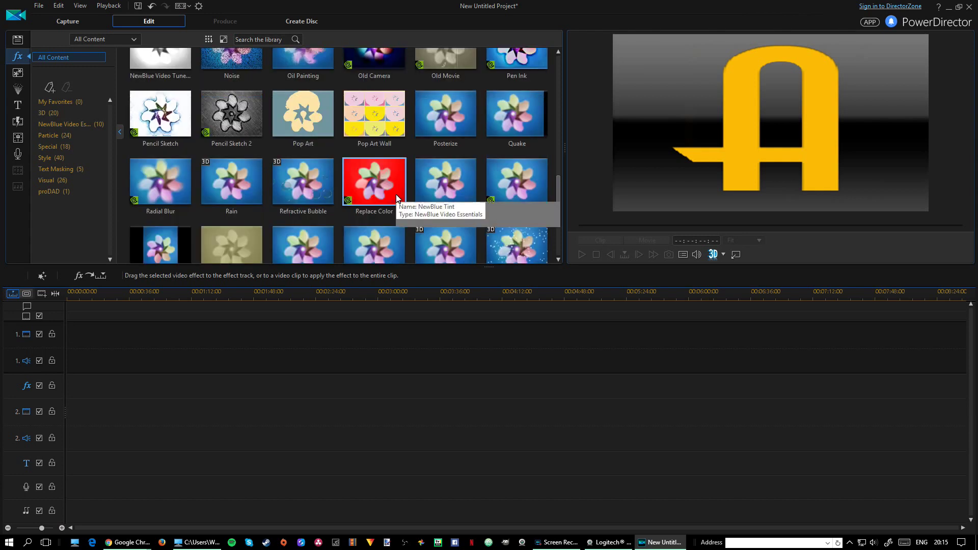
scroll(363, 170, up, 15)
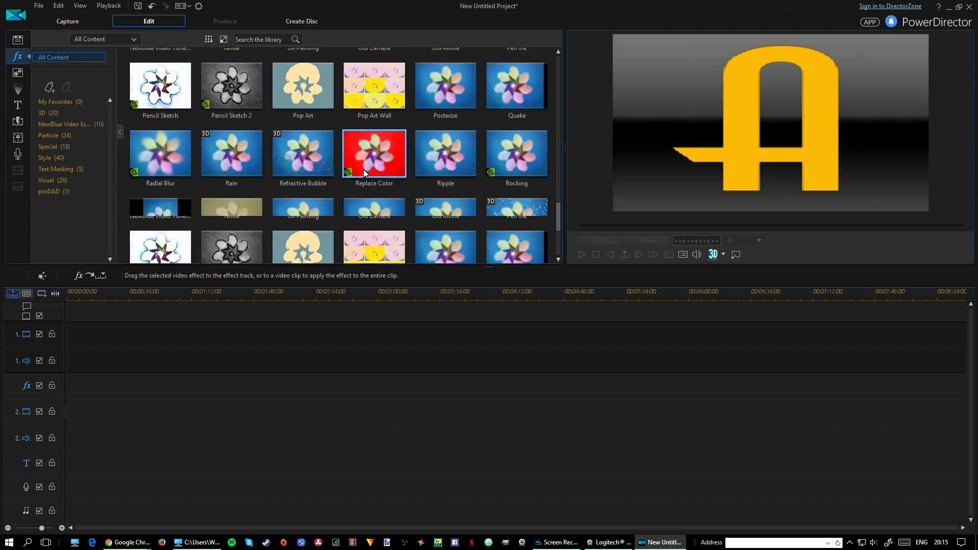
Step: Examine the 3D category of the PiP objects library
click(17, 73)
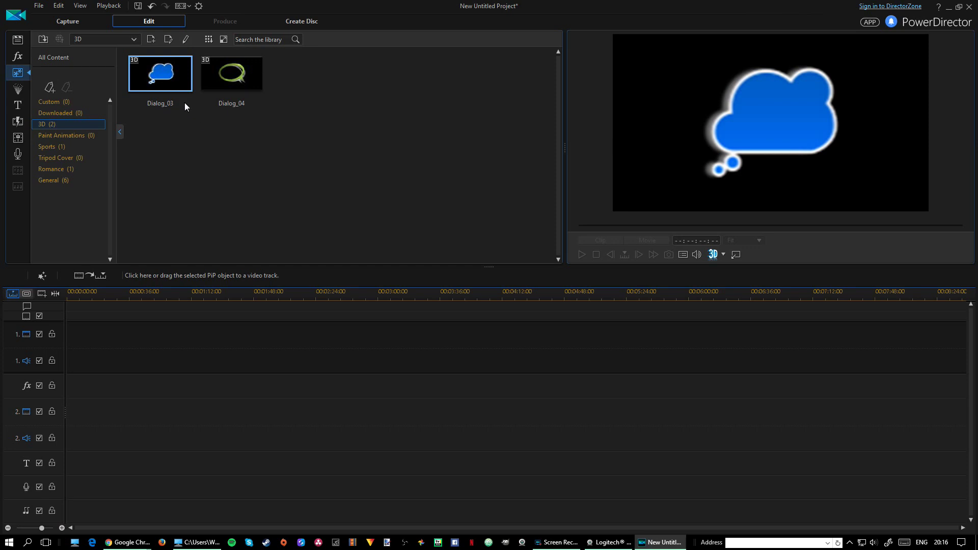
click(92, 135)
click(83, 116)
click(85, 123)
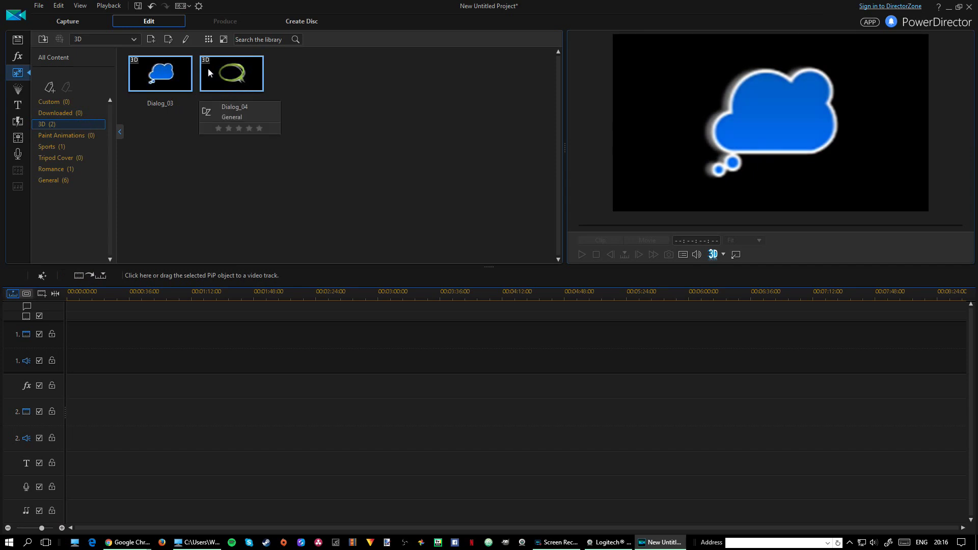
Step: Examine the particle templates and the title templates
click(15, 91)
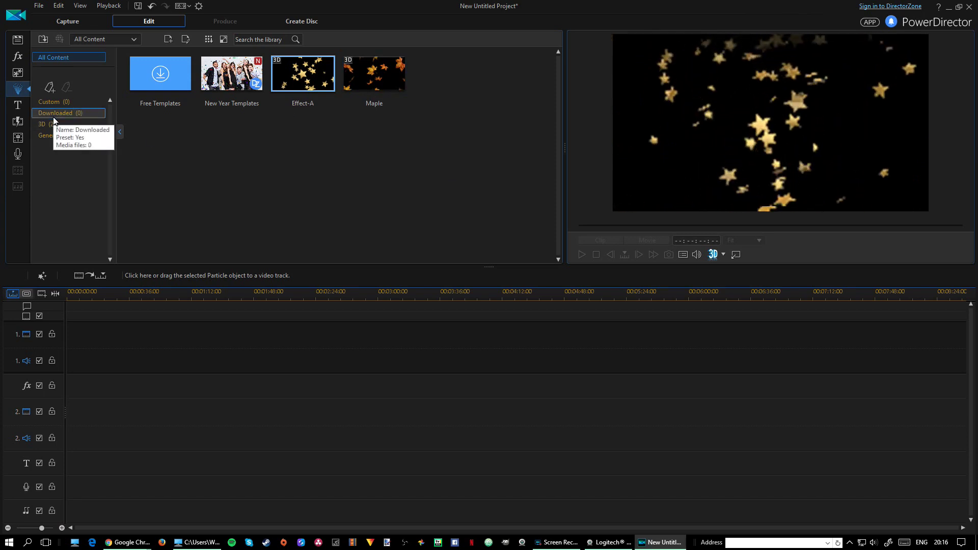
click(17, 105)
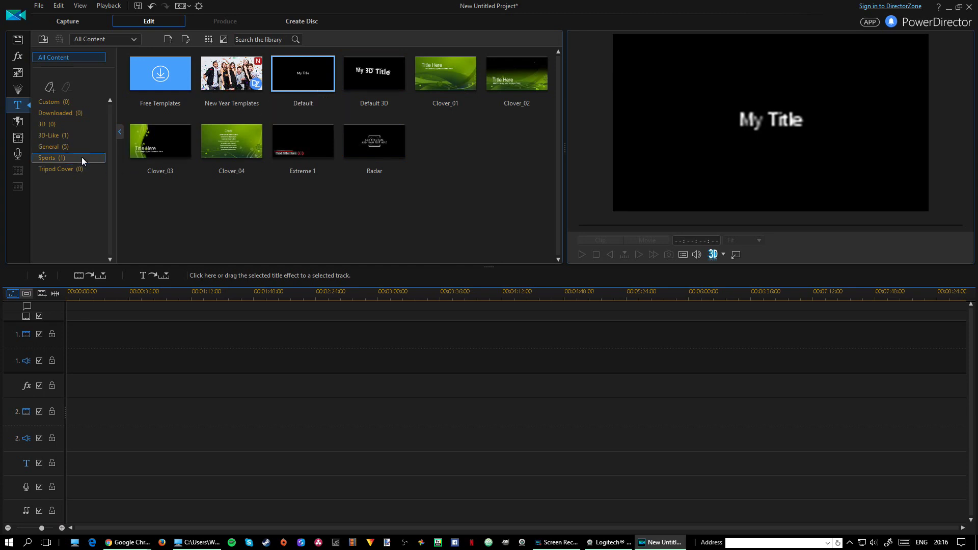
Step: Look through the full library of transitions from start to end
click(11, 125)
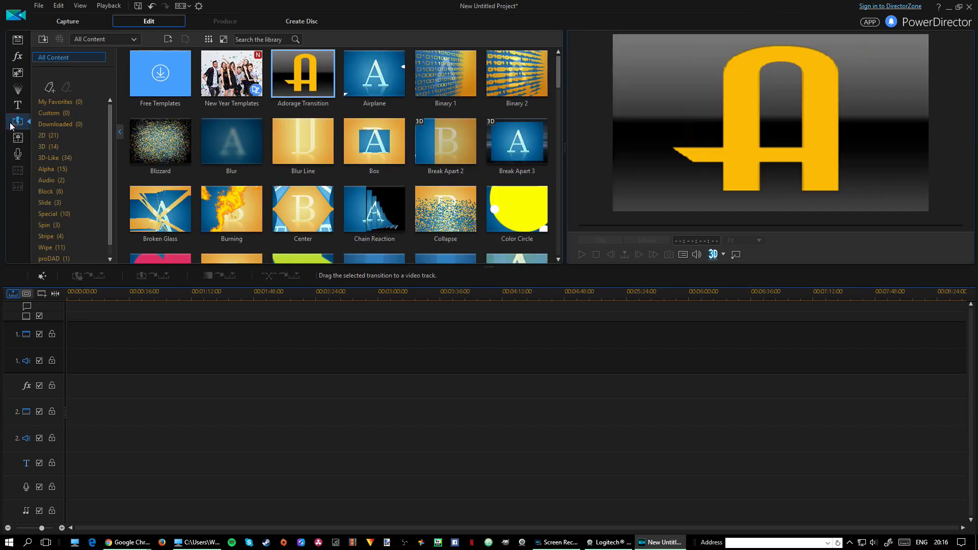
scroll(284, 218, down, 15)
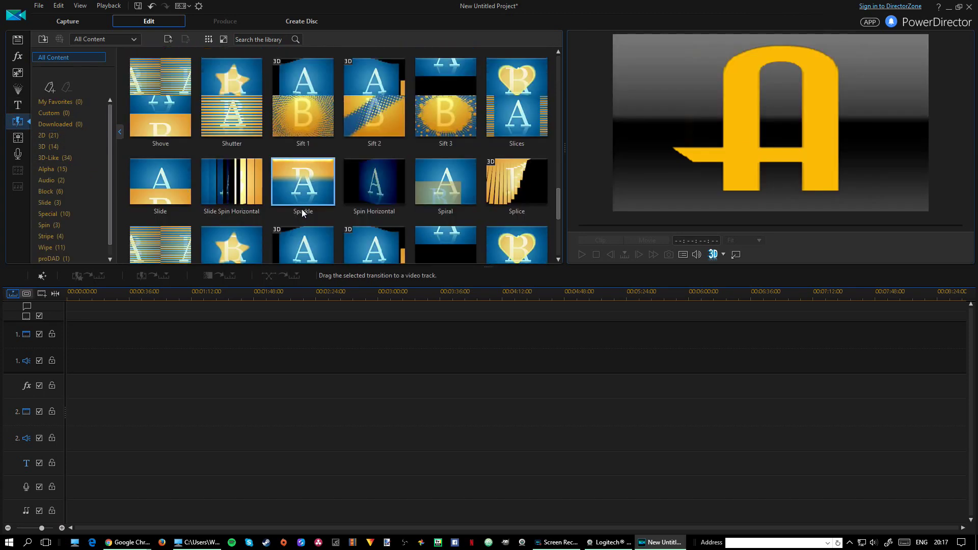
scroll(302, 213, down, 3)
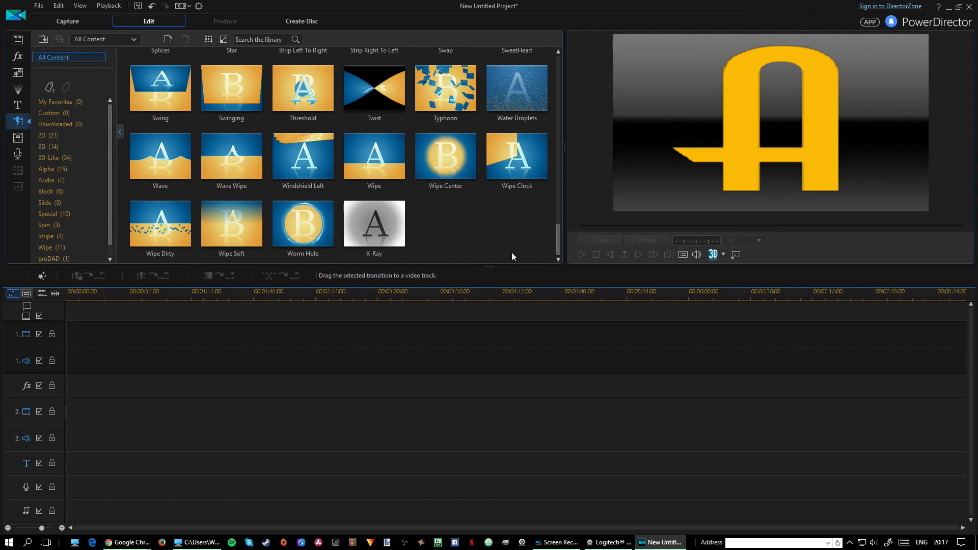
scroll(511, 252, up, 3)
scroll(505, 246, down, 3)
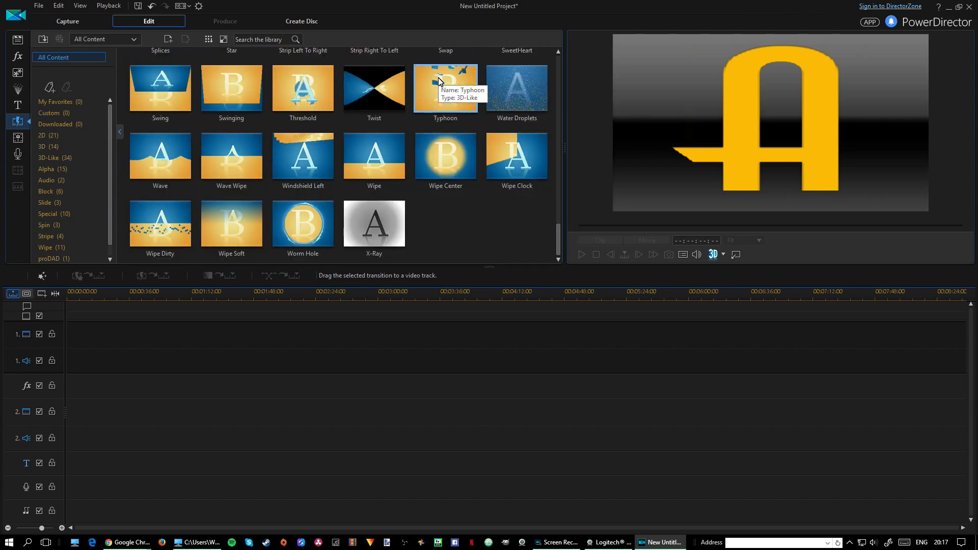
scroll(436, 92, up, 5)
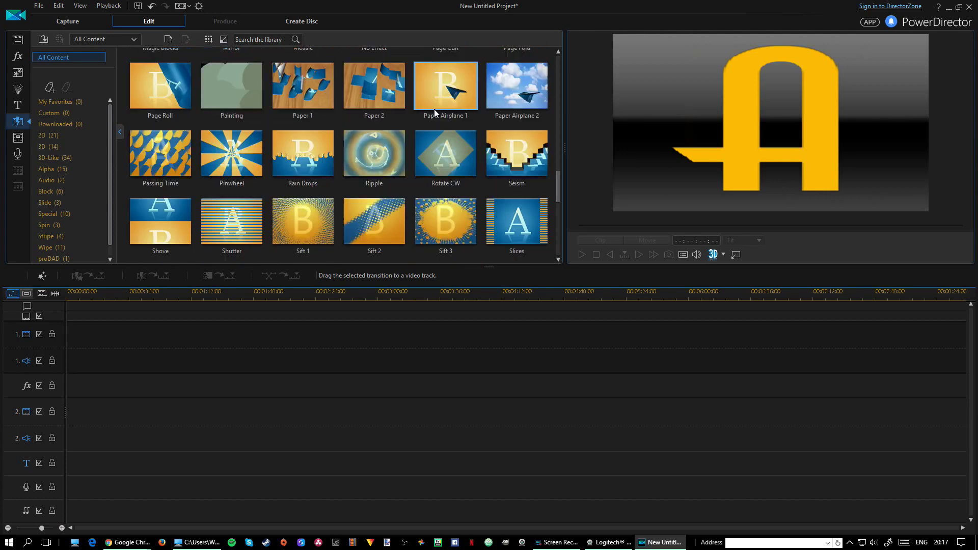
scroll(434, 109, up, 10)
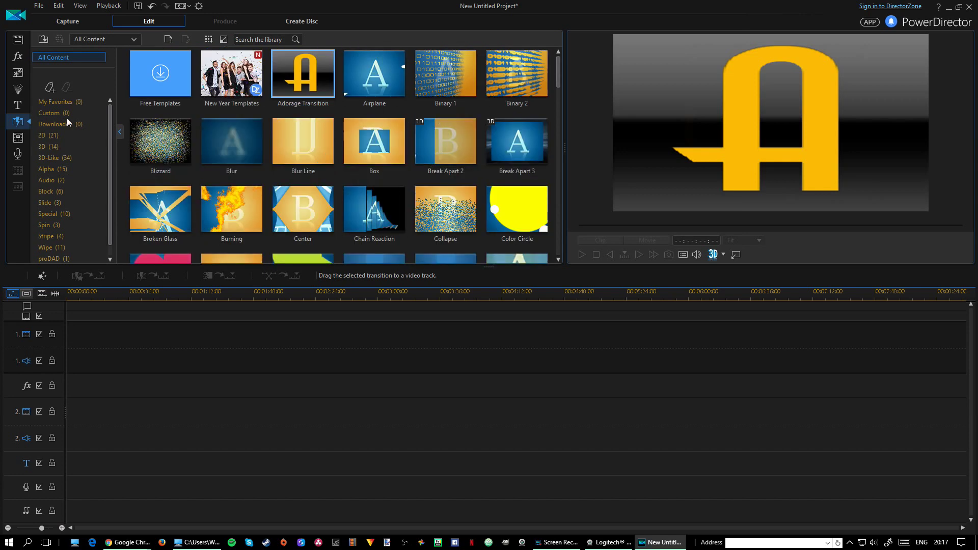
Step: Examine the audio mixing and voice-over recording rooms
click(16, 142)
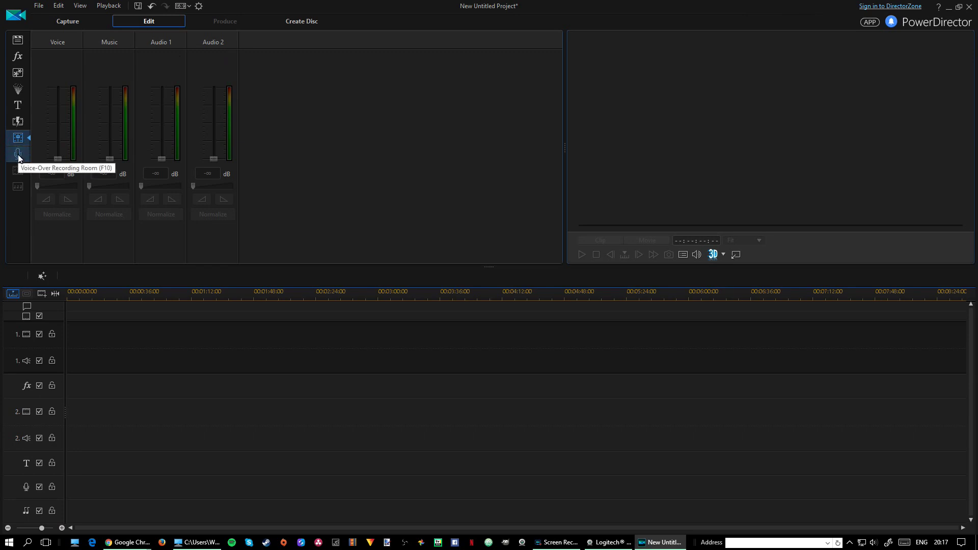
click(19, 154)
click(18, 137)
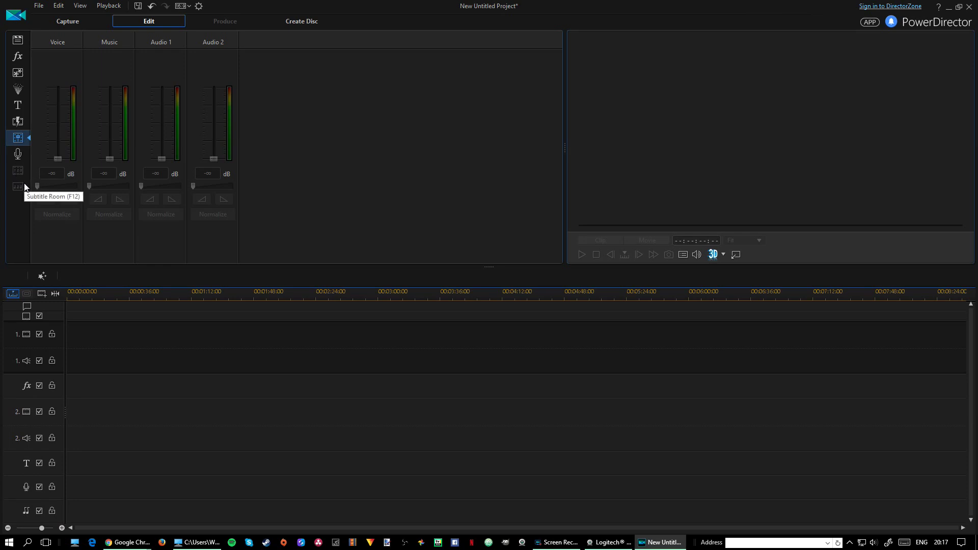
Step: Return to the media library and place extreme sports 01.jpg at the start of video track 1
click(23, 42)
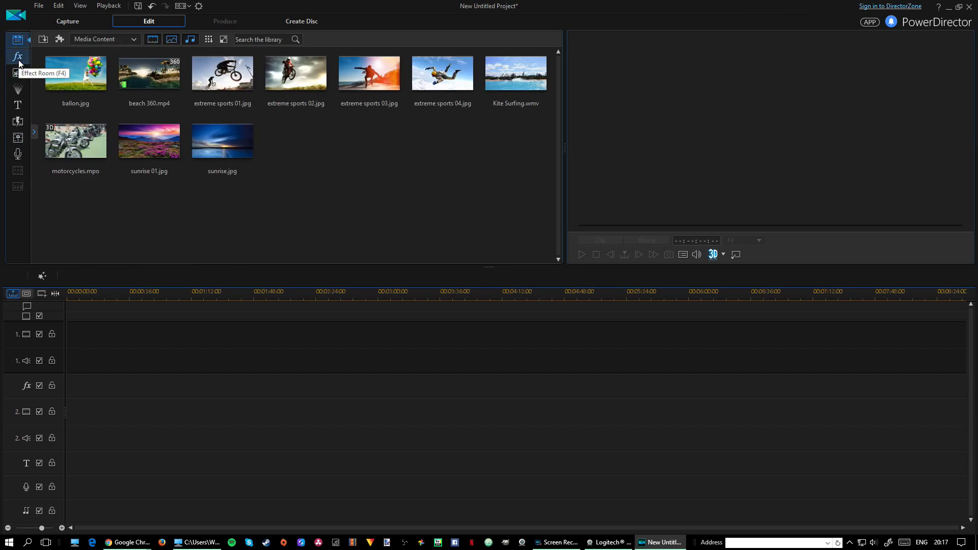
click(19, 61)
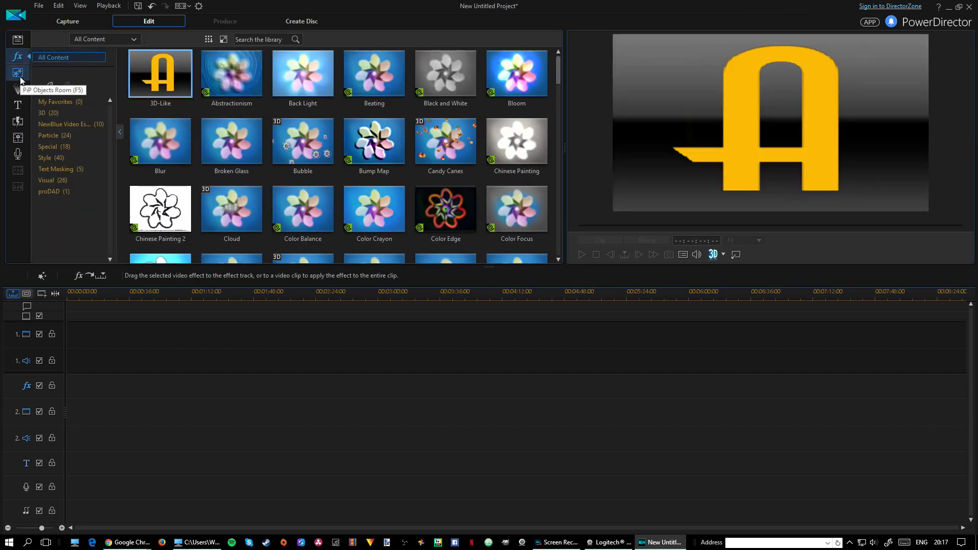
click(18, 43)
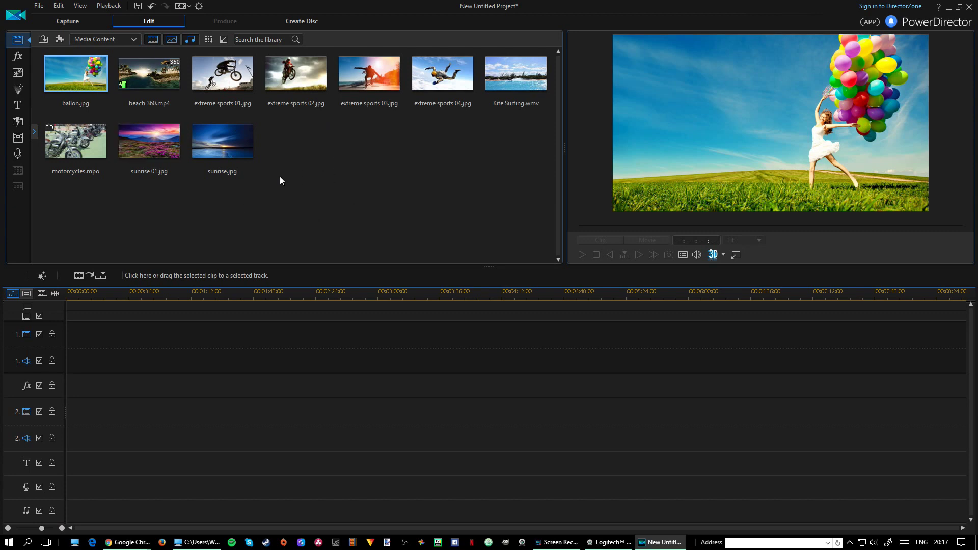
mouse_move(219, 65)
mouse_down()
mouse_move(224, 157)
mouse_move(139, 332)
mouse_move(67, 339)
mouse_up()
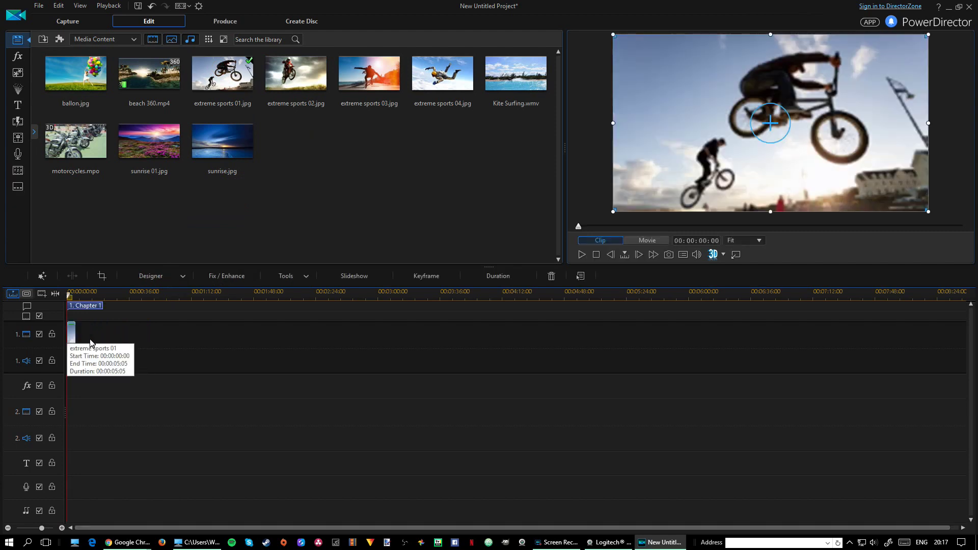
click(231, 389)
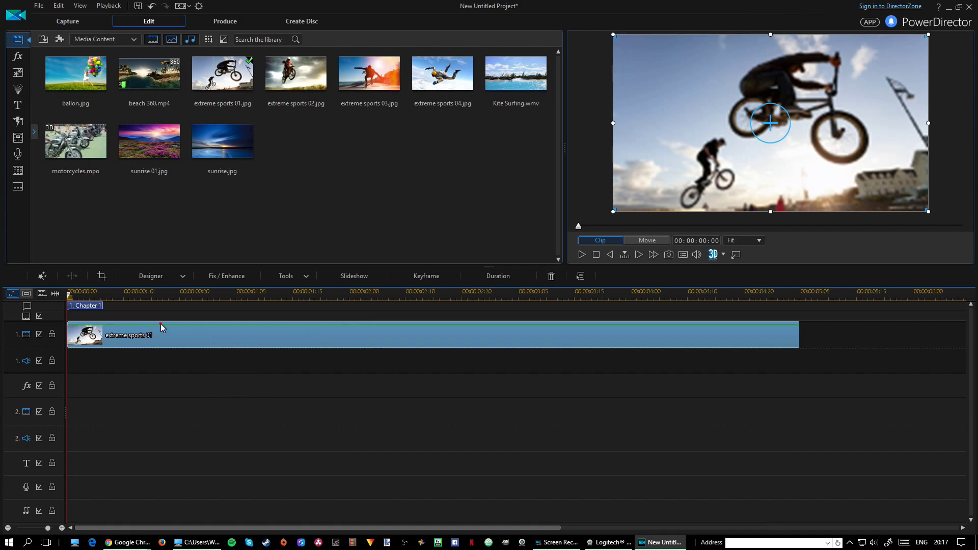
Step: Trim the end of the extreme sports 01 clip to about 00:00:03:17
click(800, 339)
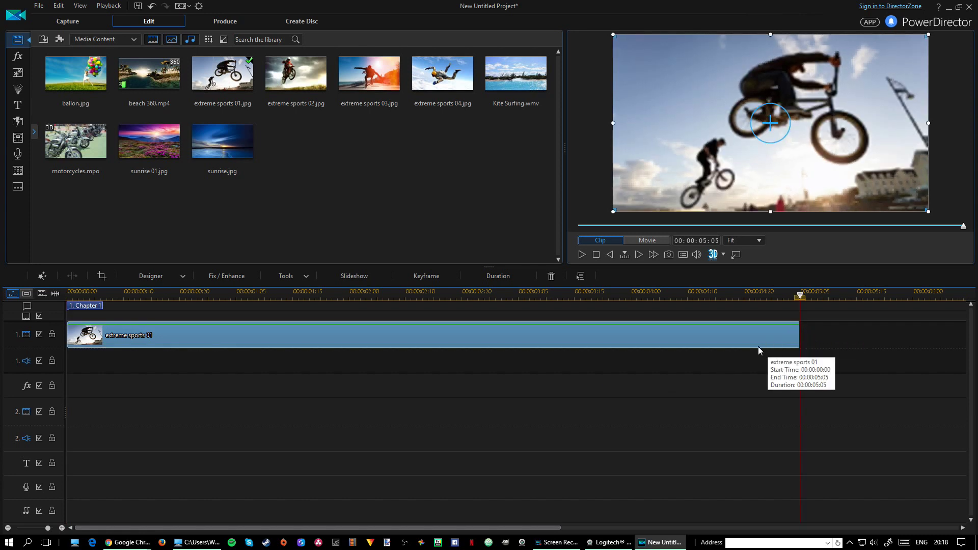
drag(798, 334, 586, 349)
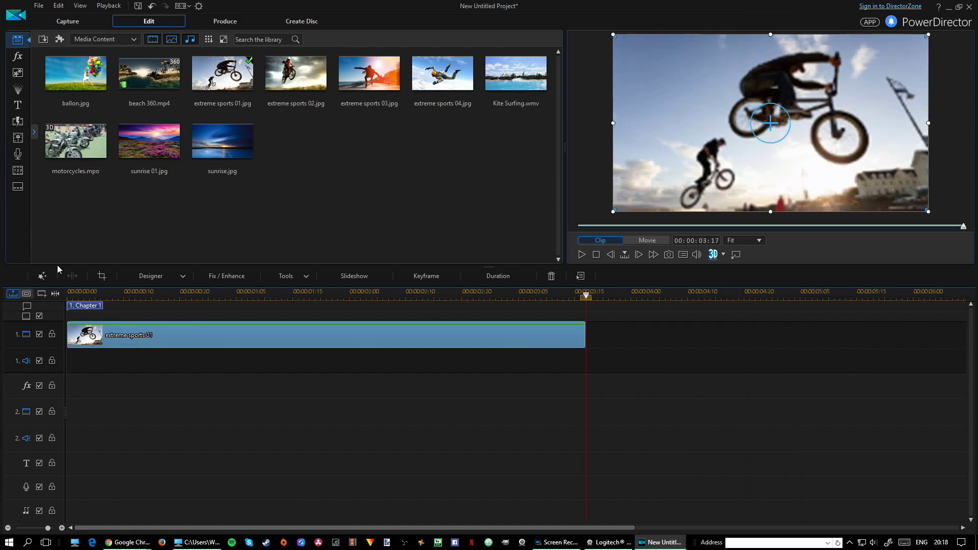
Step: Try splitting the extreme sports 01 clip at 00:00:01:11 and undo the split
click(271, 295)
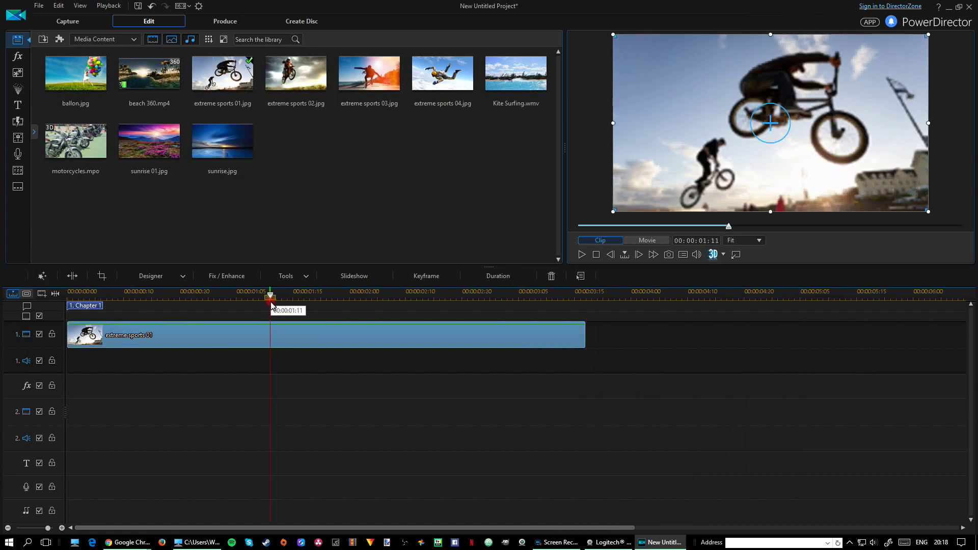
click(71, 278)
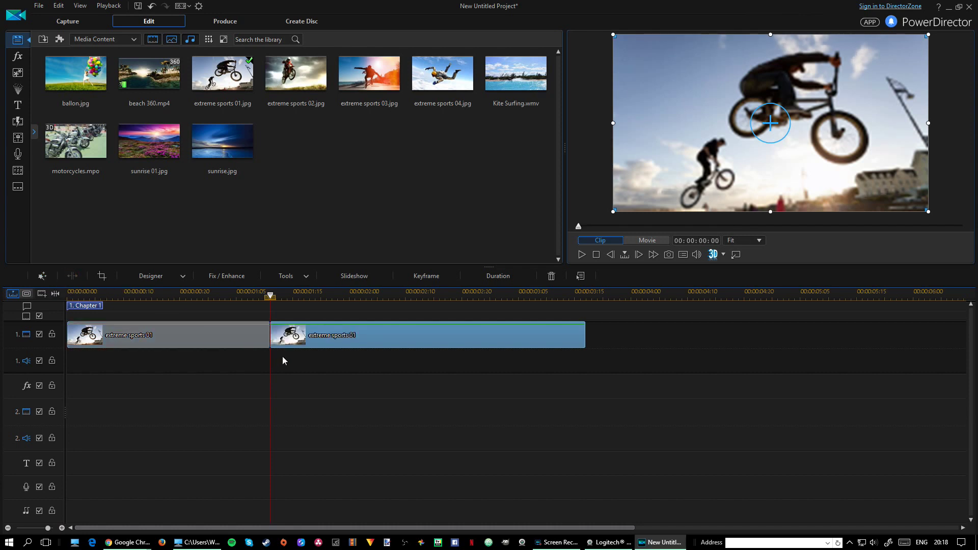
key(ctrl+z)
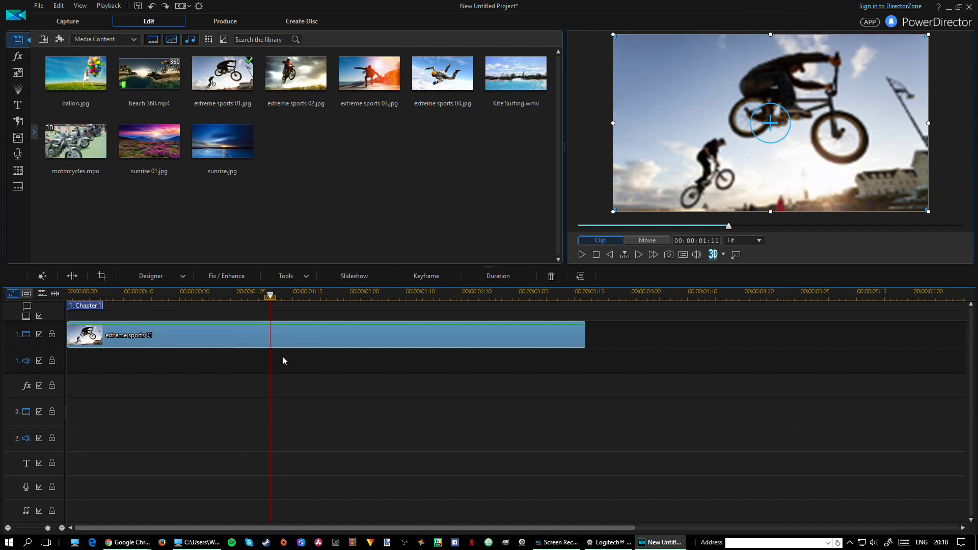
Step: Crop the extreme sports 01 image at 16:9 to about 1448 x 815 pixels, keeping its upper-right area around the large biker
click(110, 280)
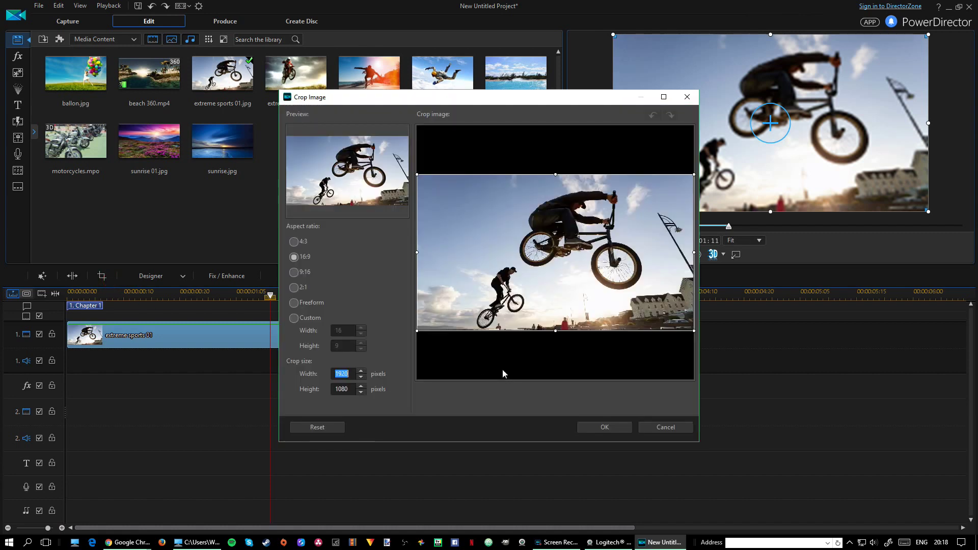
drag(418, 332, 510, 322)
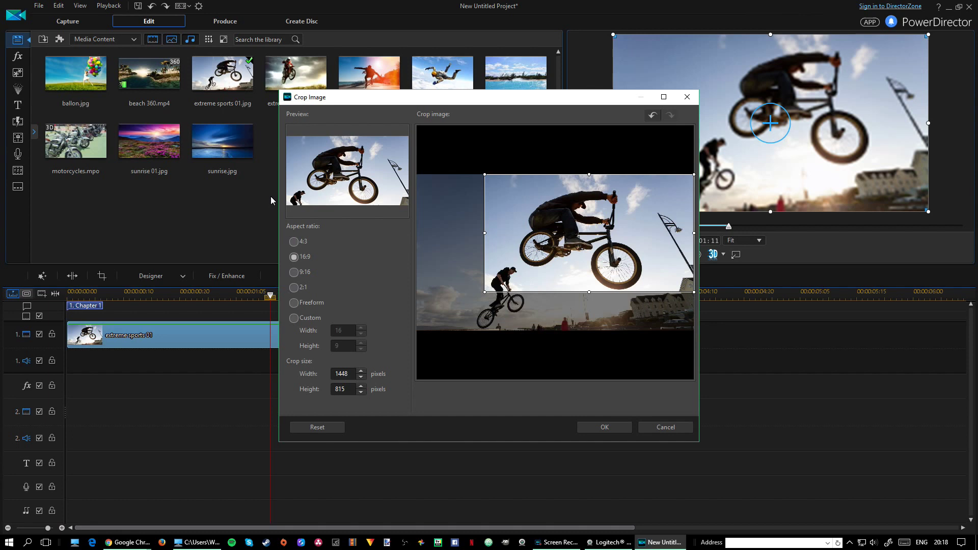
click(589, 426)
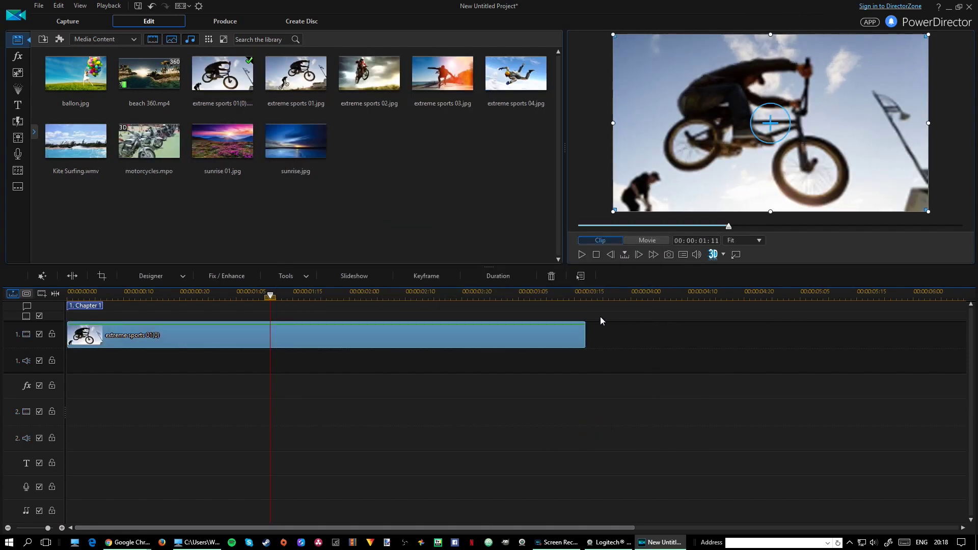
Step: Place extreme sports 03.jpg on video track 1 at about 00:00:02:00, overwriting the rest of the extreme sports 01(0) clip
click(586, 296)
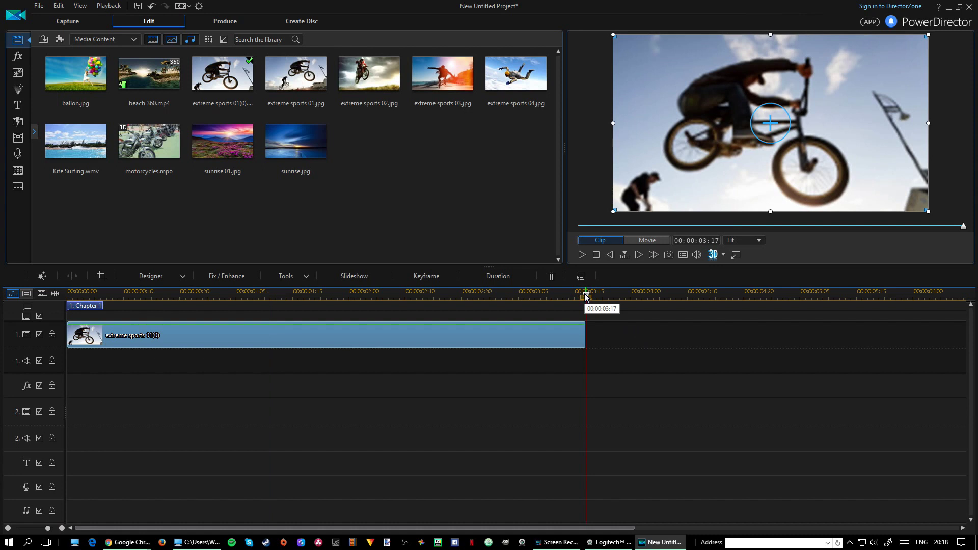
click(204, 382)
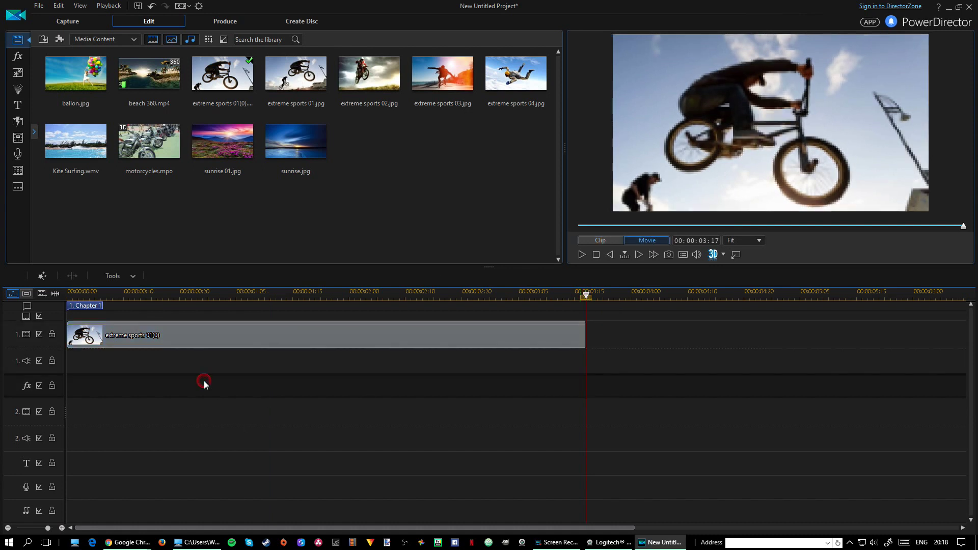
click(173, 334)
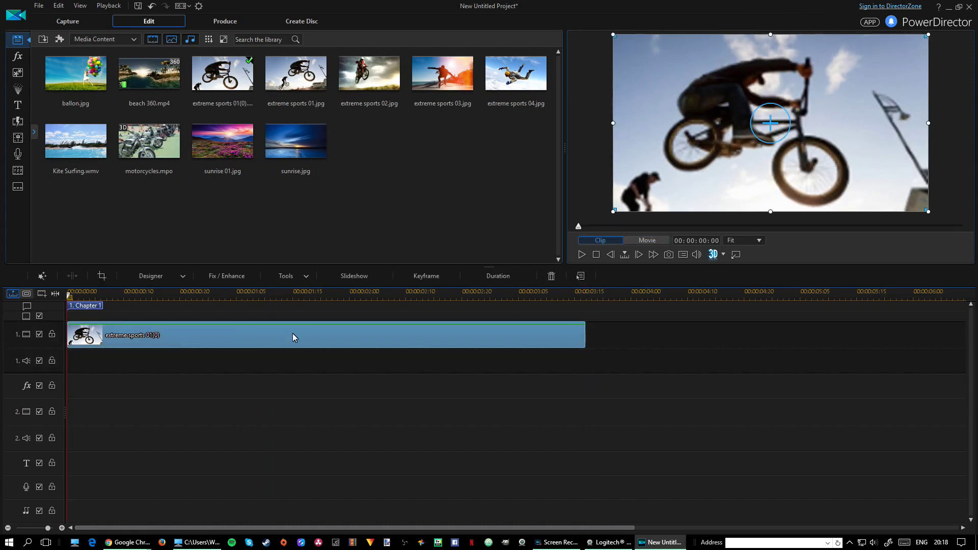
drag(442, 73, 409, 342)
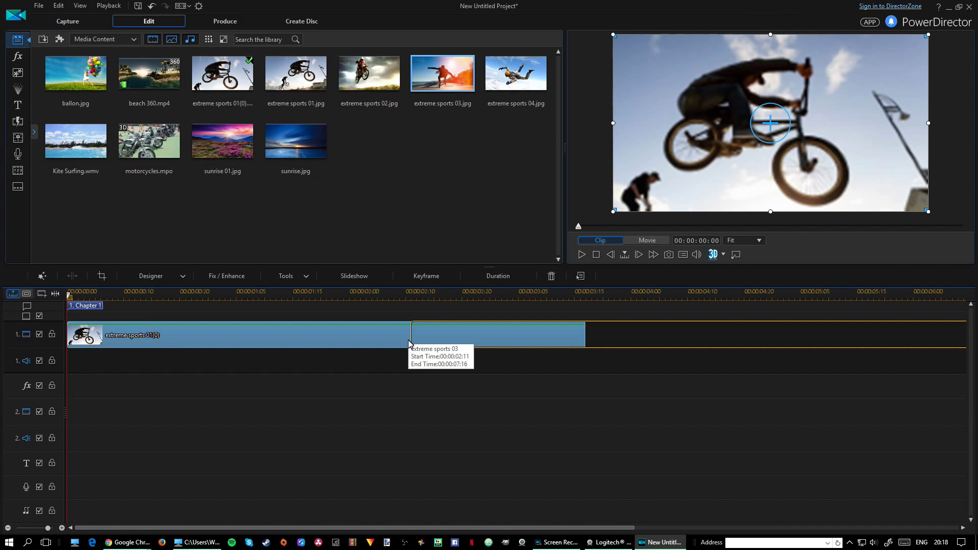
drag(409, 343, 351, 340)
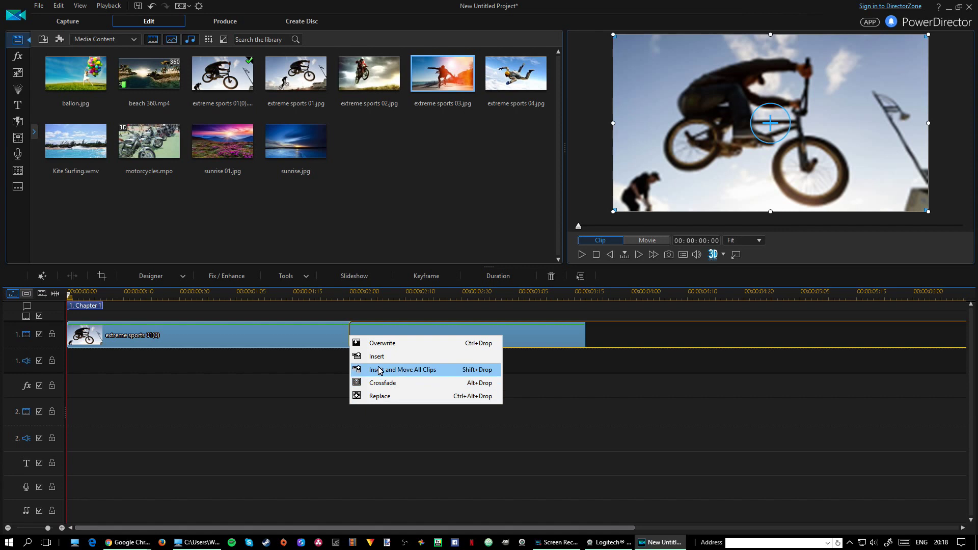
click(388, 343)
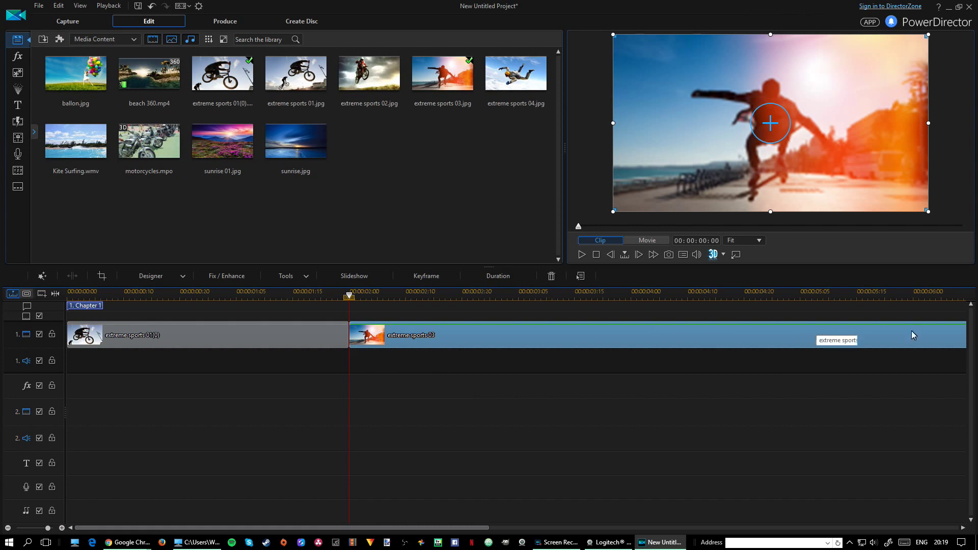
Step: Trim the end of the extreme sports 03 clip to a duration of about 00:00:02:05
scroll(640, 384, down, 3)
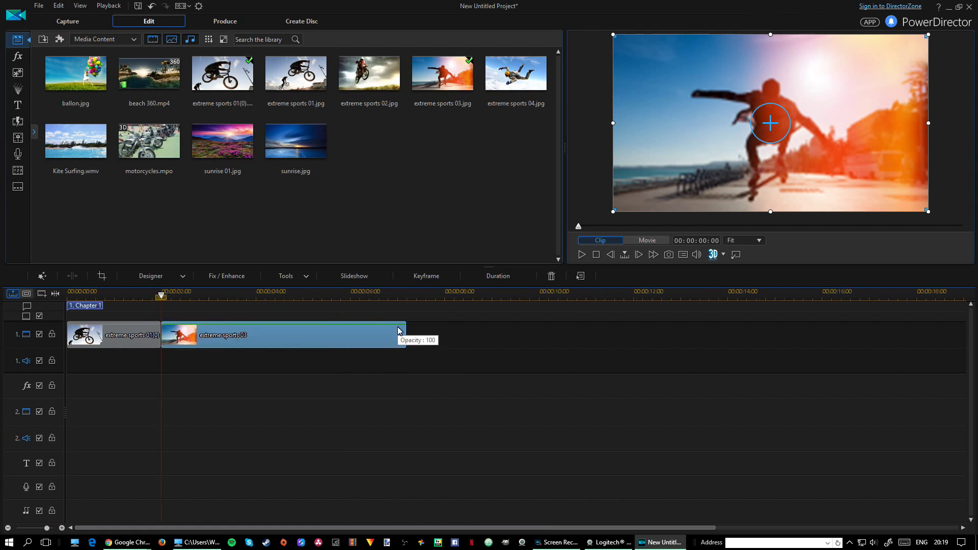
drag(405, 334, 265, 342)
scroll(272, 419, up, 5)
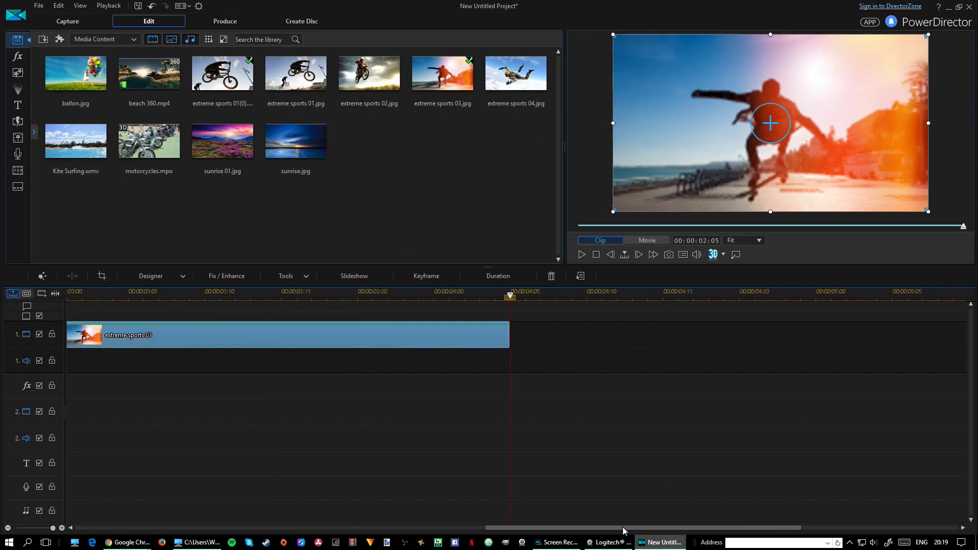
mouse_move(606, 528)
mouse_down()
mouse_move(252, 526)
mouse_move(262, 528)
mouse_up()
scroll(290, 473, down, 3)
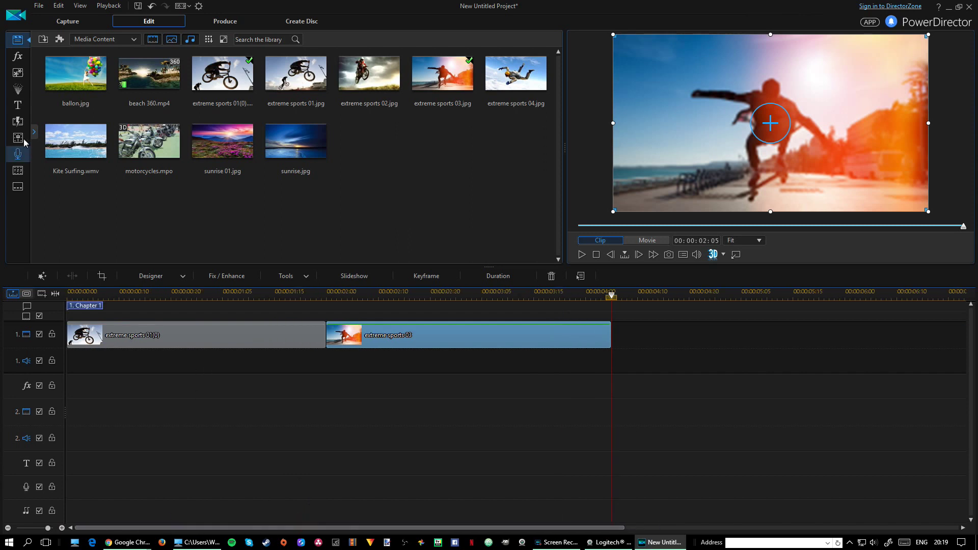
Step: Look through the PiP object, particle and title libraries
click(22, 75)
click(23, 90)
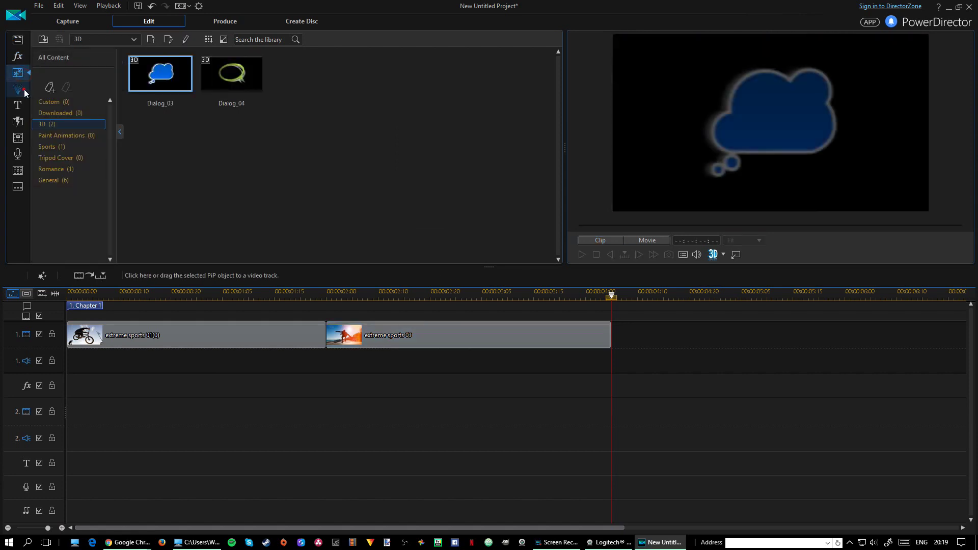
click(19, 105)
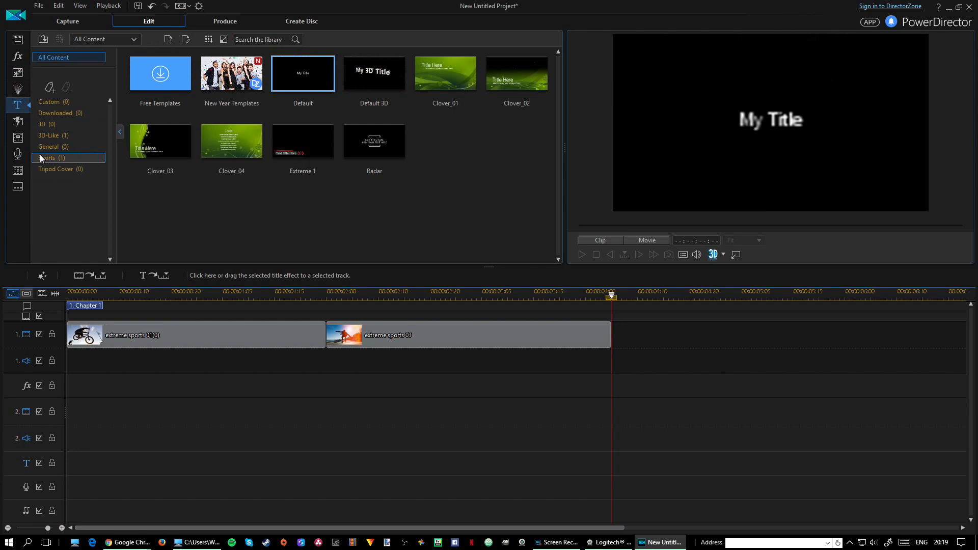
Step: Browse the transition library, previewing the Binary 2, Constant Gain, Chain Reaction and Glass 3 transitions
click(18, 121)
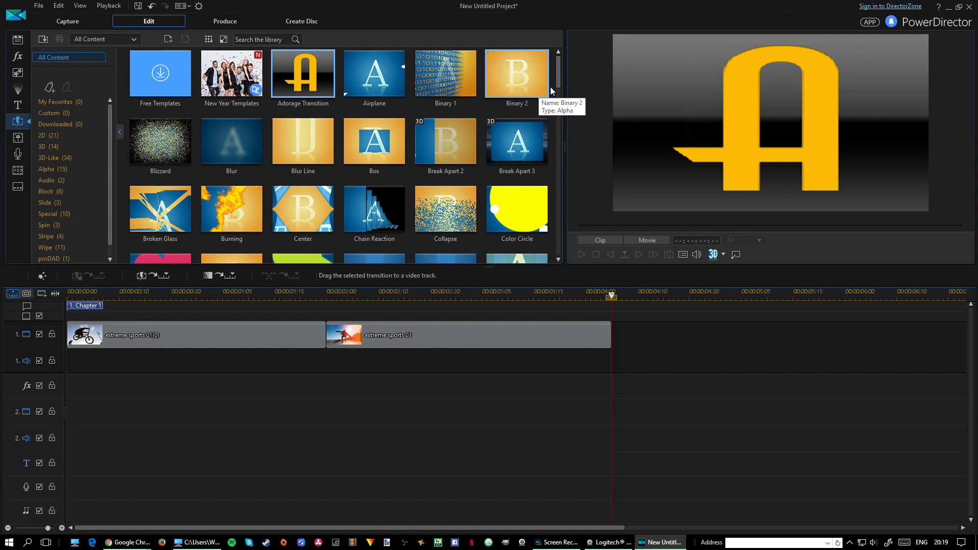
click(514, 96)
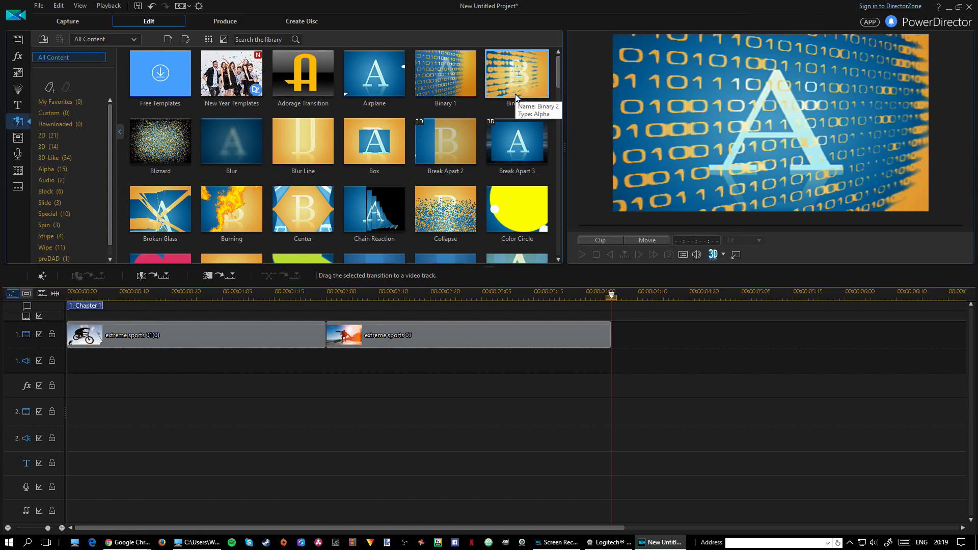
drag(558, 83, 552, 103)
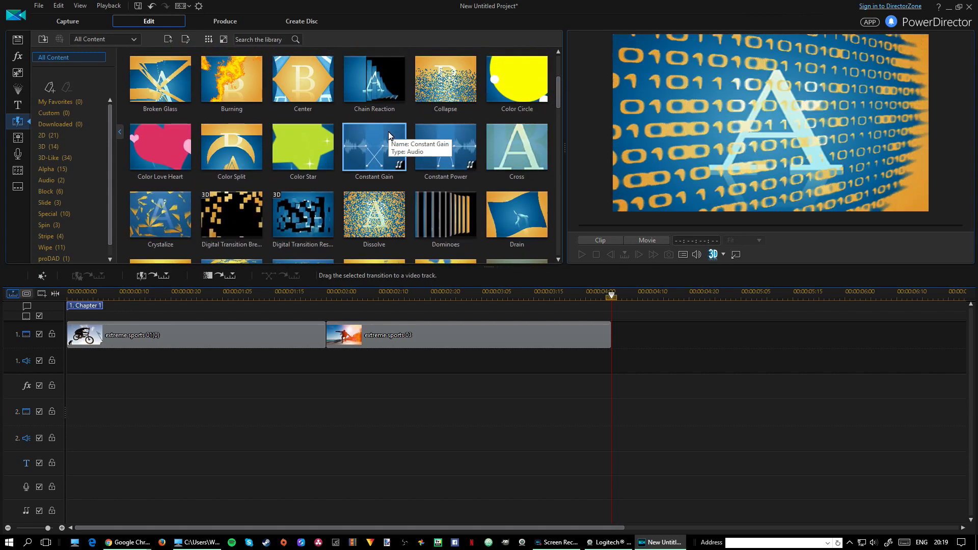
click(390, 145)
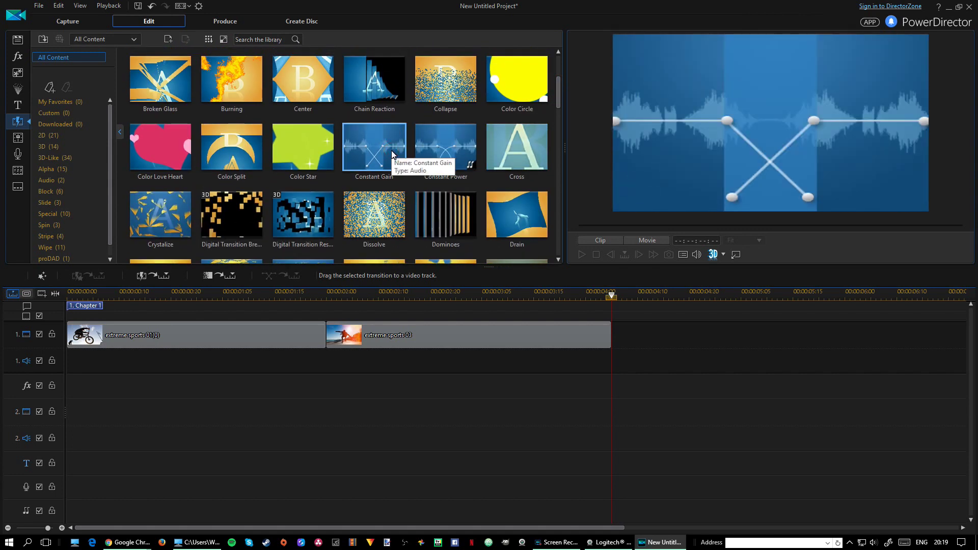
click(368, 100)
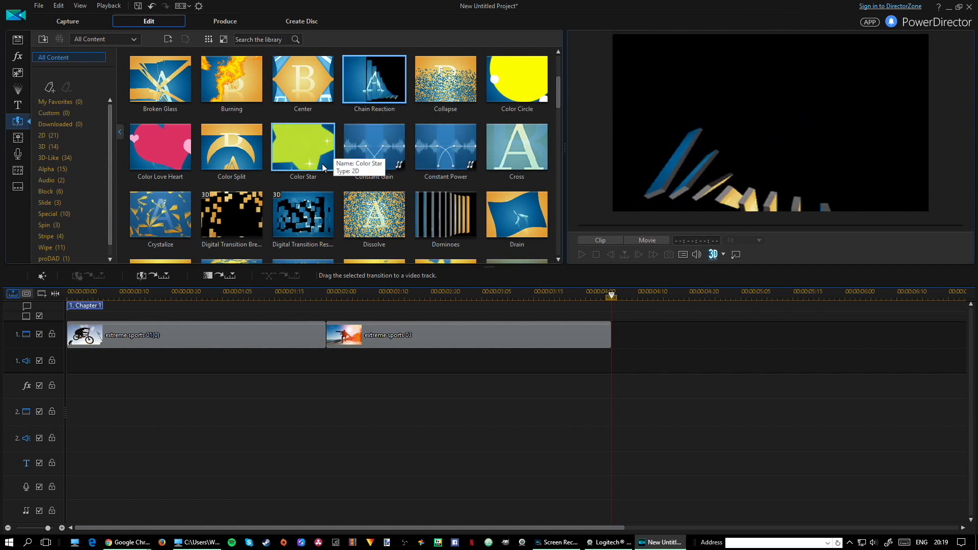
scroll(331, 188, down, 5)
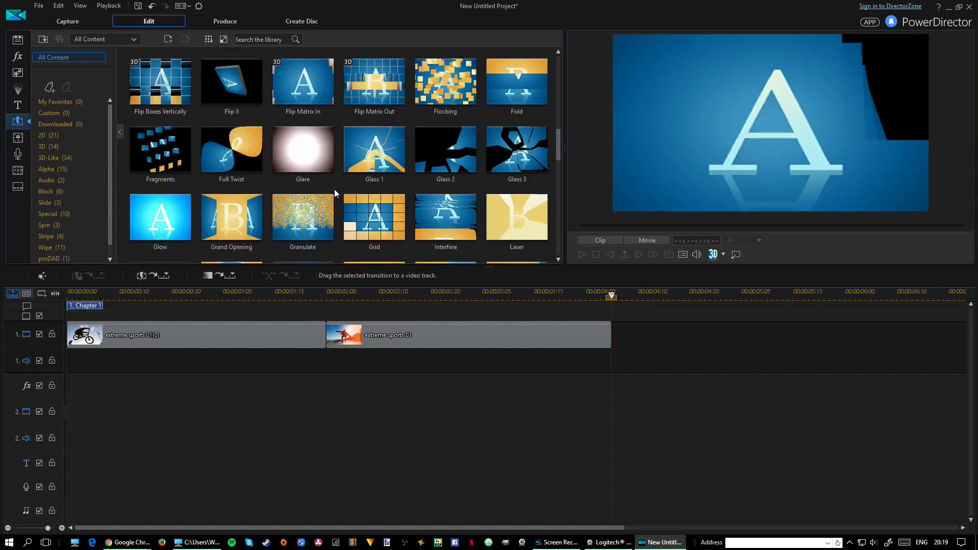
click(517, 168)
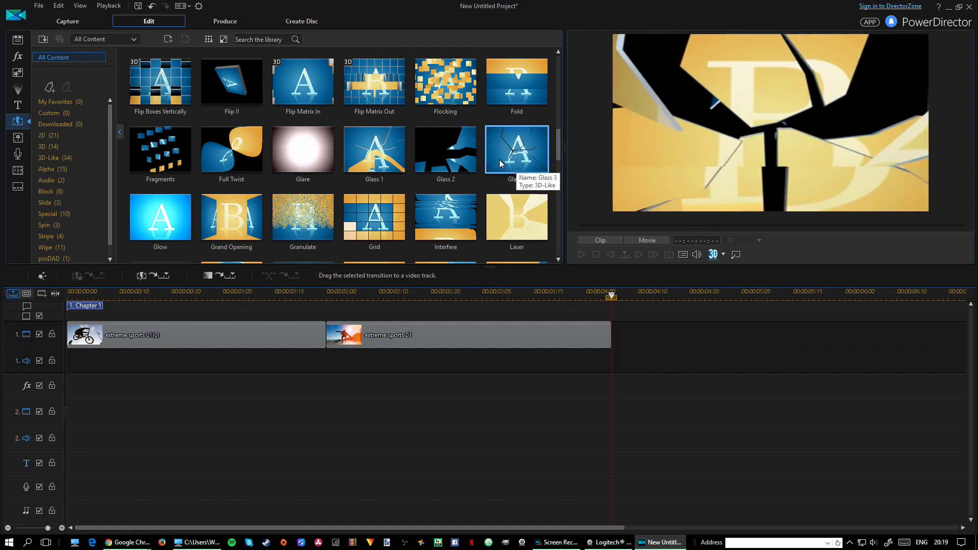
scroll(482, 155, down, 3)
scroll(469, 162, down, 5)
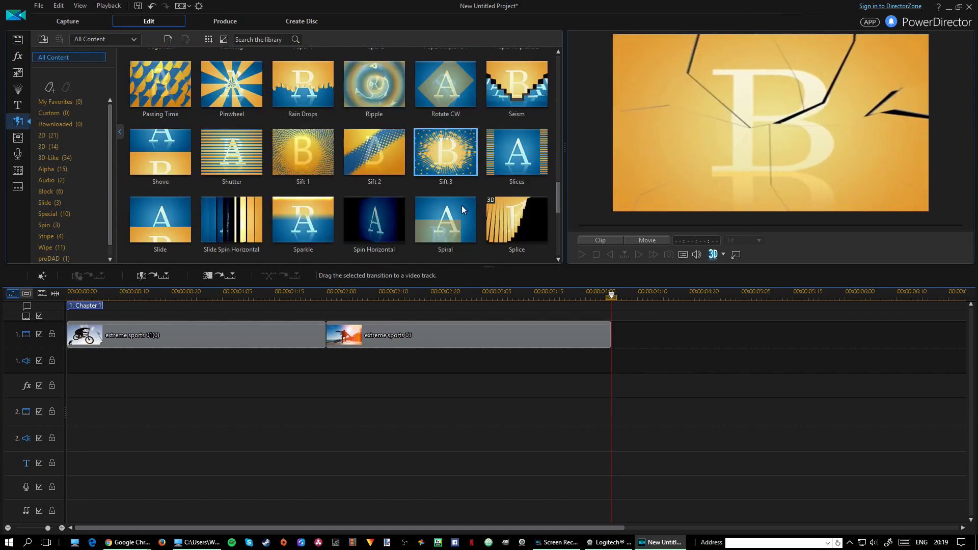
scroll(469, 188, down, 2)
scroll(468, 190, down, 2)
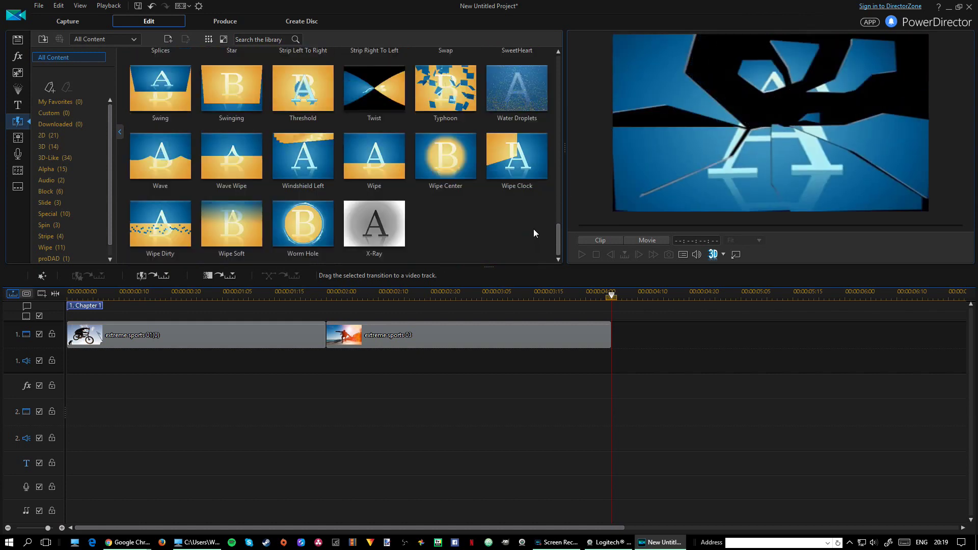
Step: Add the Water Droplets transition between the two clips and shorten it at both ends to about 00:00:00:19
click(523, 110)
drag(522, 110, 331, 334)
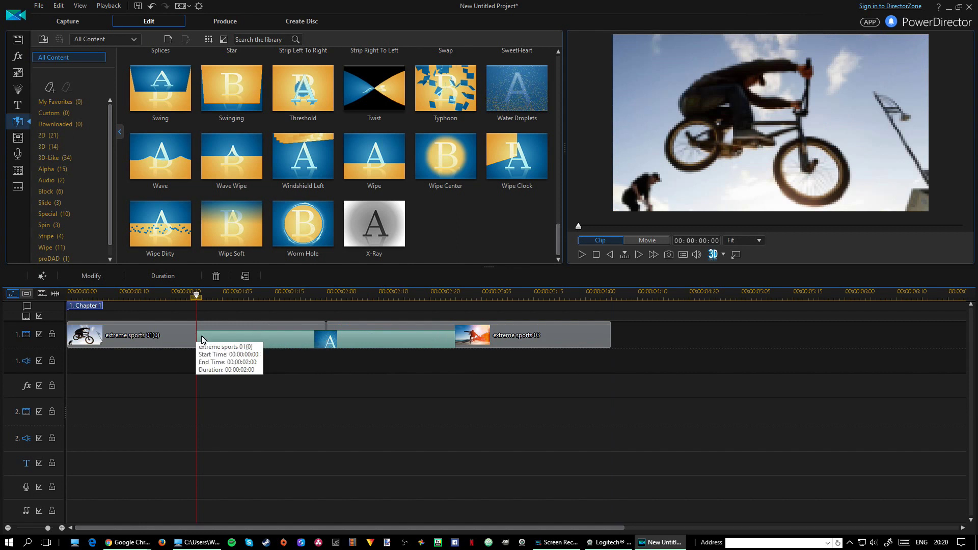
drag(197, 340, 274, 337)
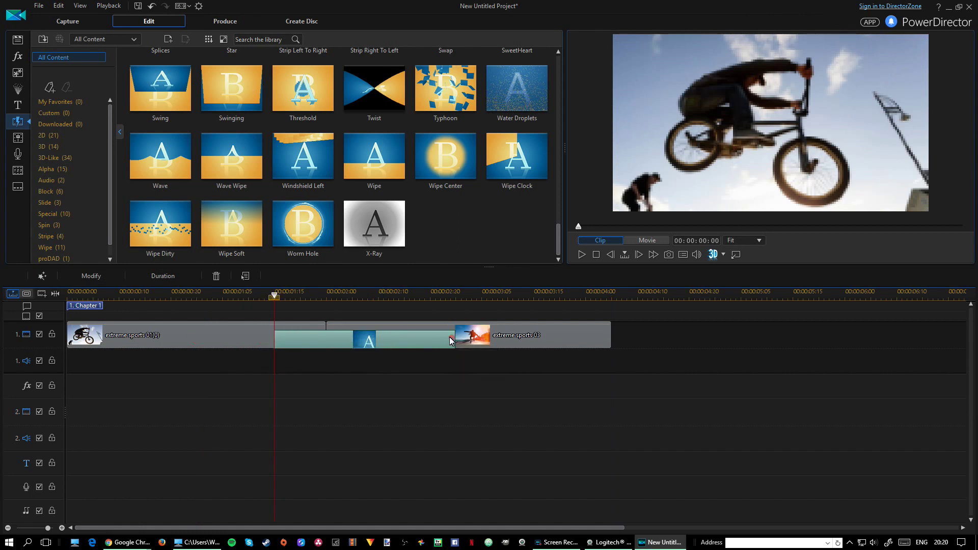
drag(449, 340, 374, 346)
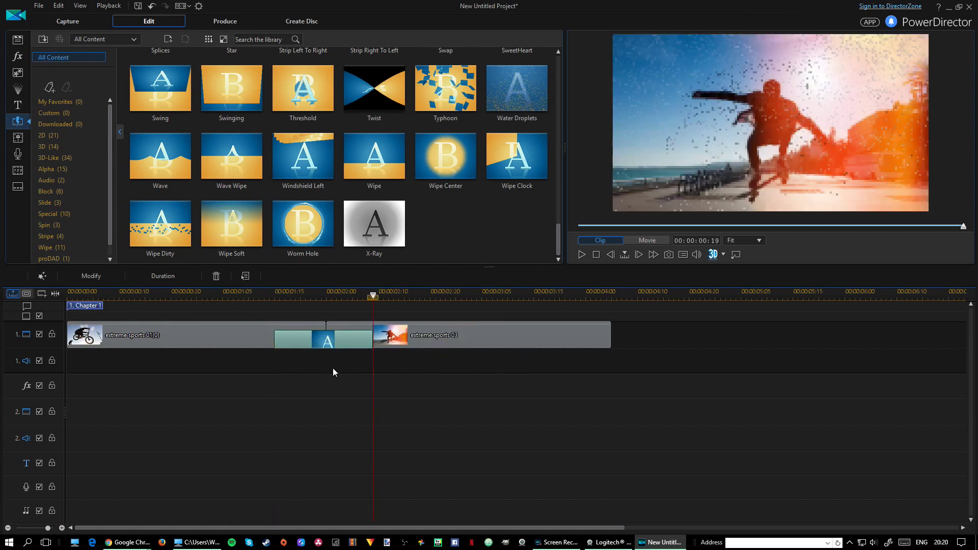
Step: Play back the transition between the two clips twice and return the playhead to the start of the timeline
click(267, 298)
click(175, 305)
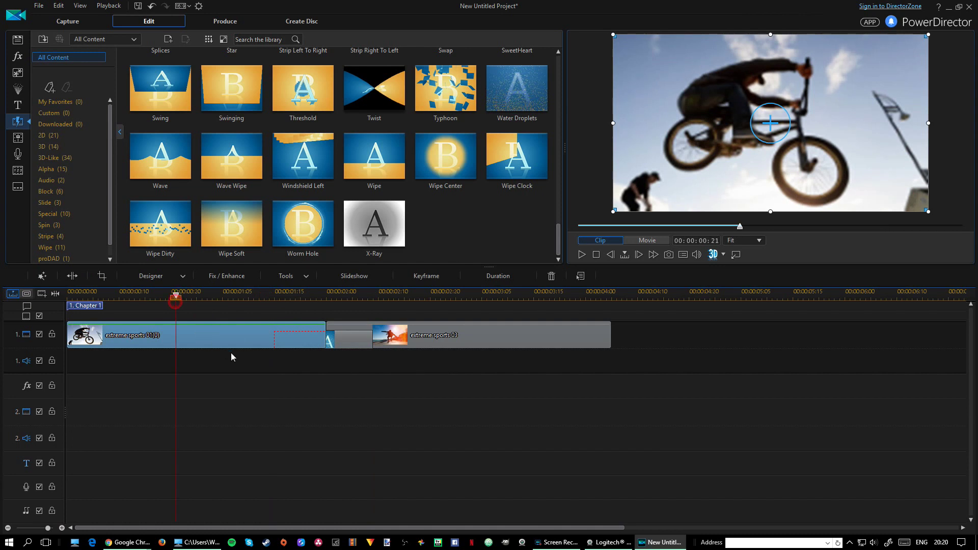
key(space)
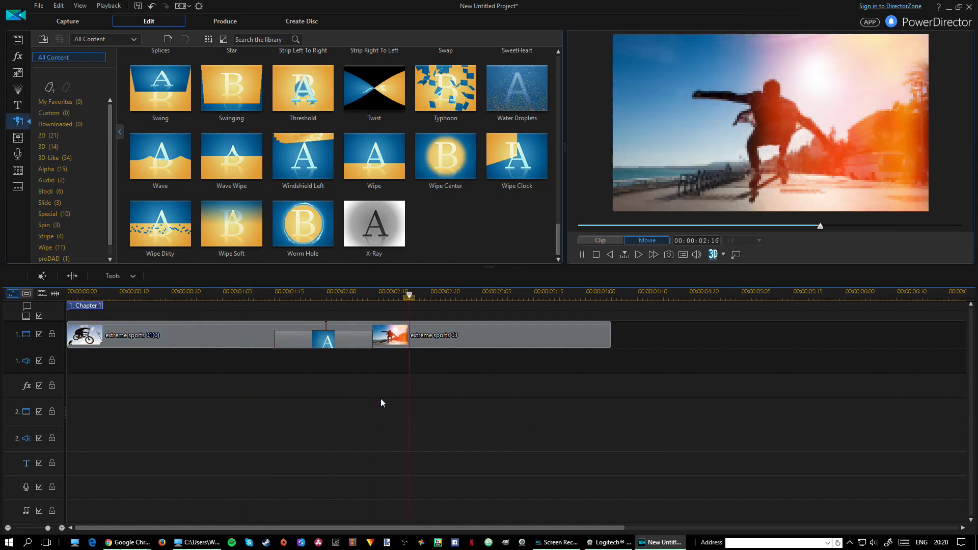
key(space)
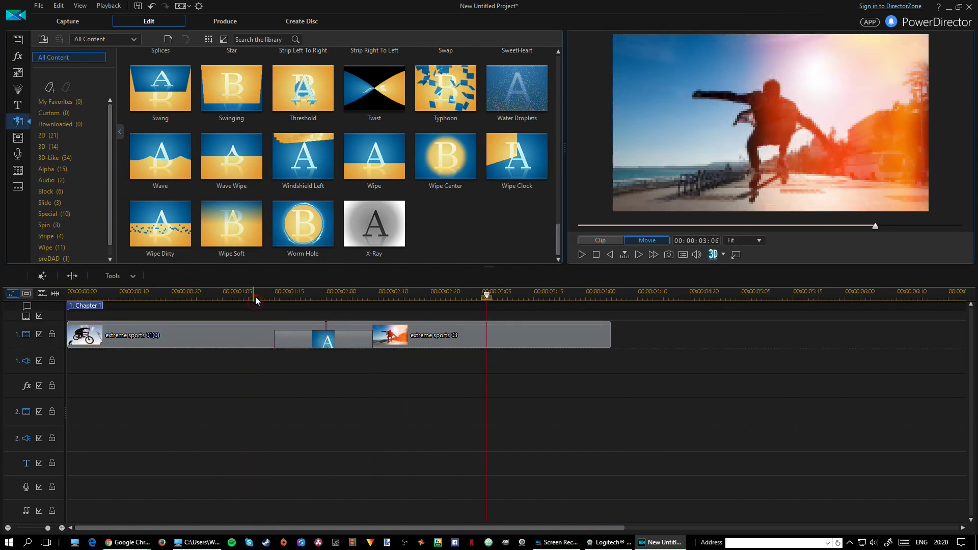
click(275, 297)
key(space)
key(space)
click(67, 291)
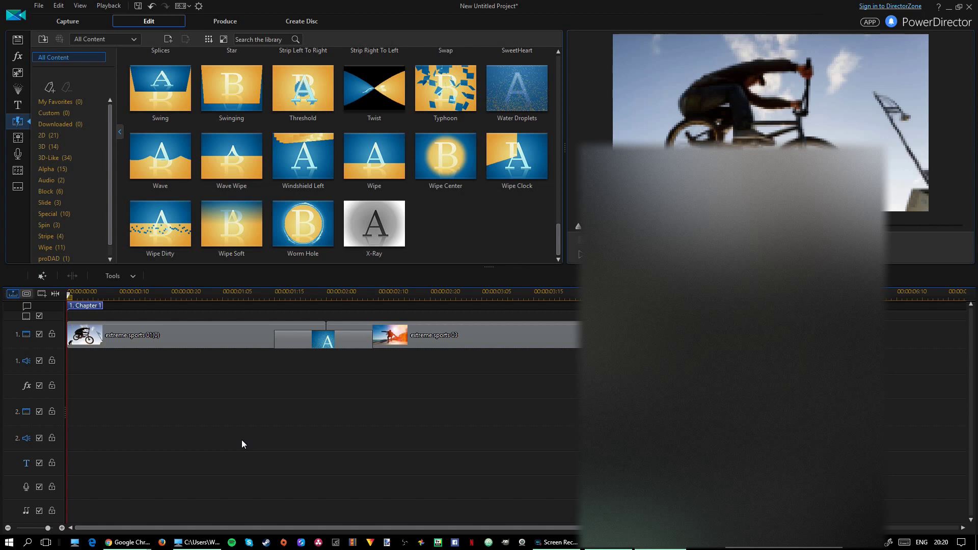
Step: Browse the whole video effects library and return to the top of its list
scroll(450, 204, up, 10)
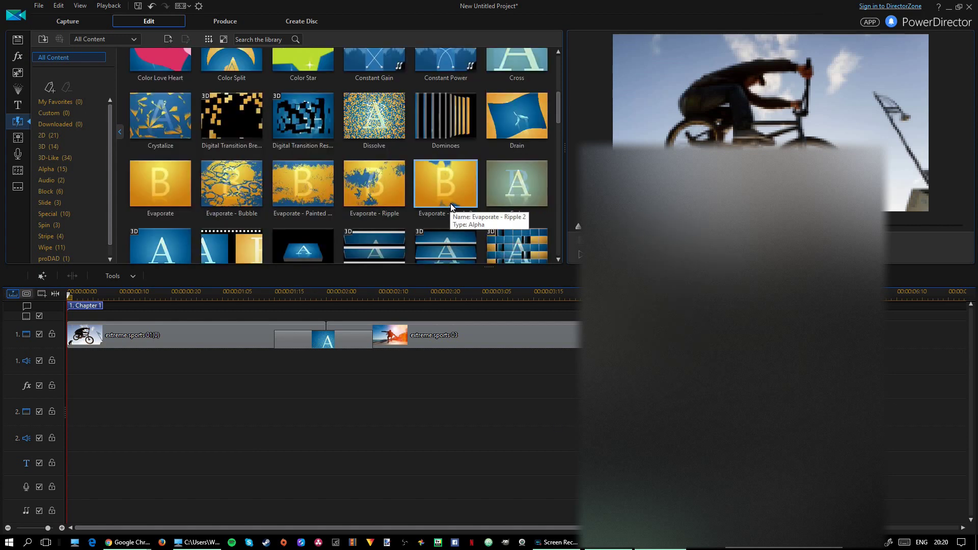
click(18, 56)
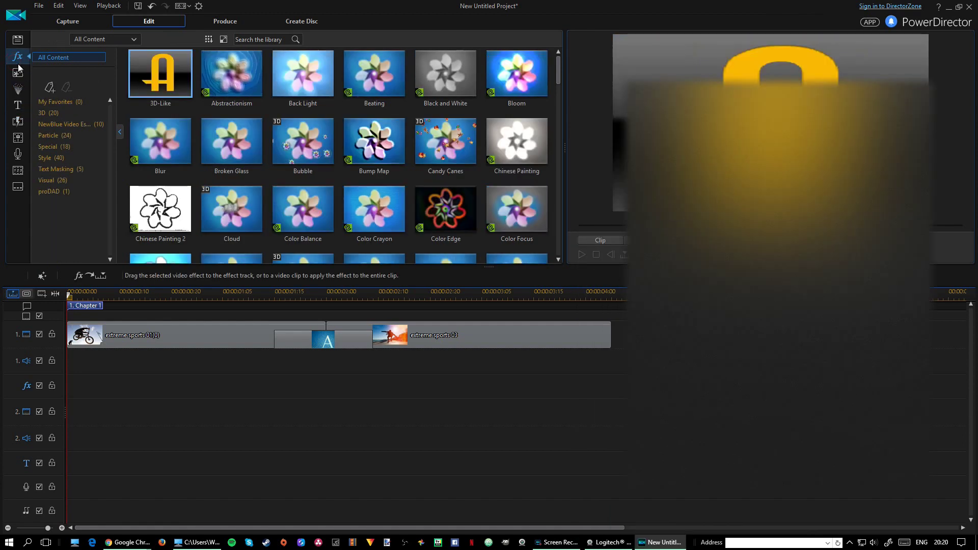
scroll(435, 154, down, 15)
scroll(433, 158, down, 2)
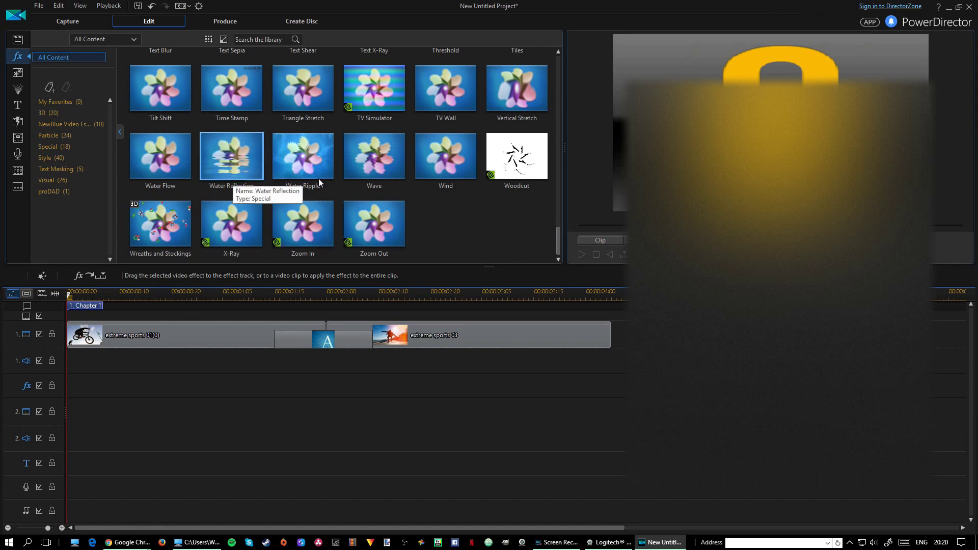
scroll(499, 230, up, 3)
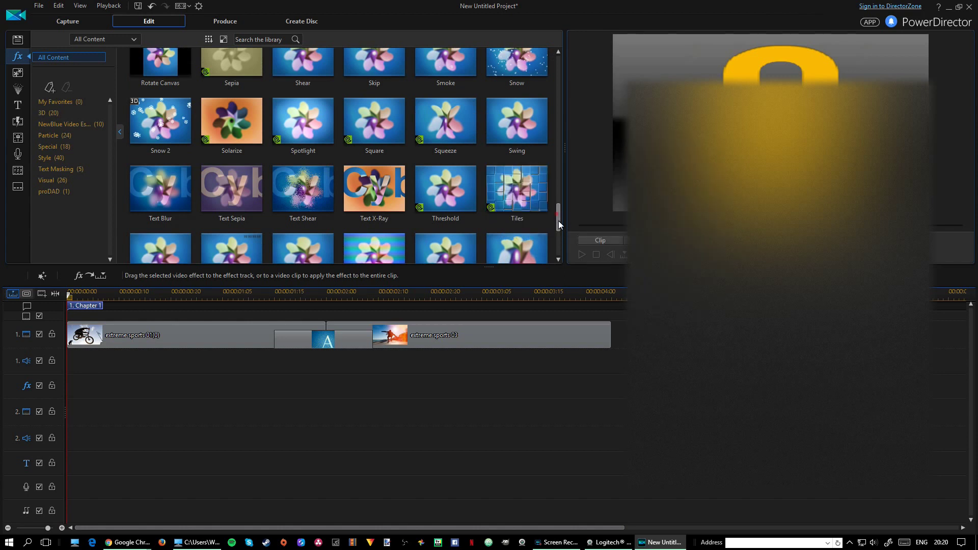
scroll(559, 221, down, 2)
drag(560, 231, 555, 65)
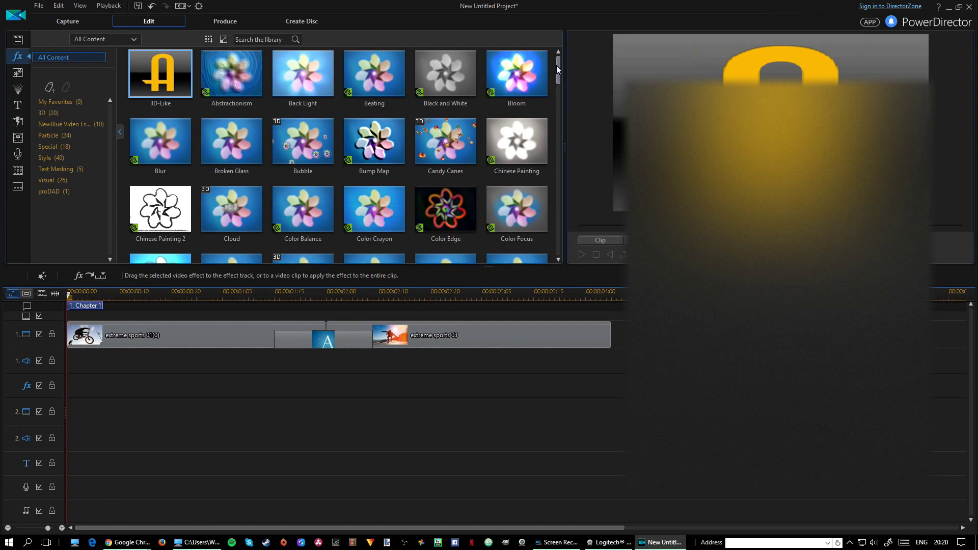
Step: Apply the Back Light effect to the extreme sports 01(0) clip and play the timeline from the start
click(324, 81)
click(164, 326)
click(105, 312)
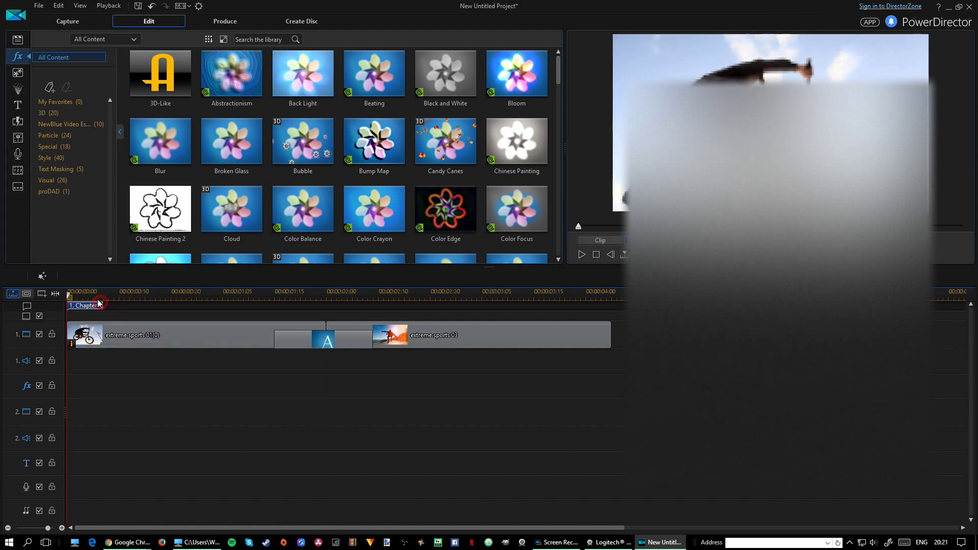
key(space)
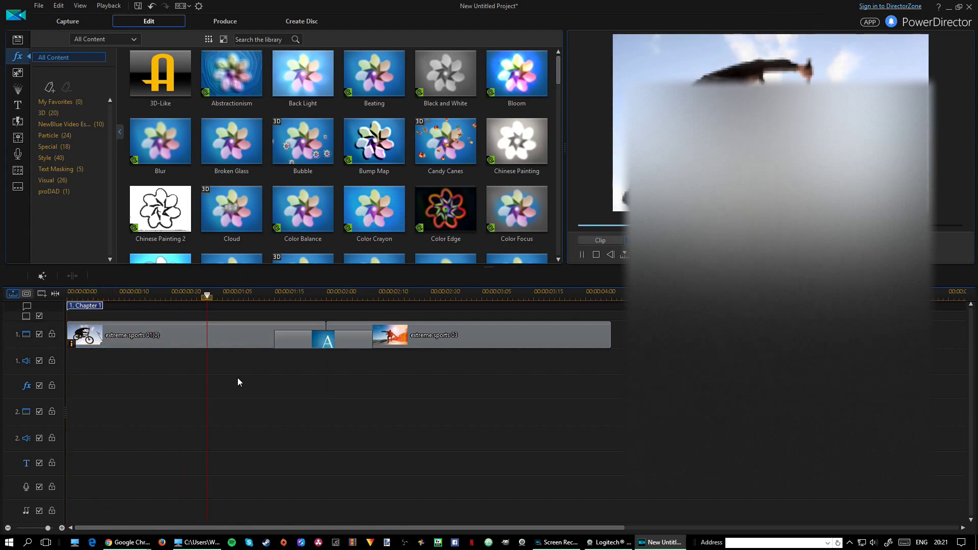
key(space)
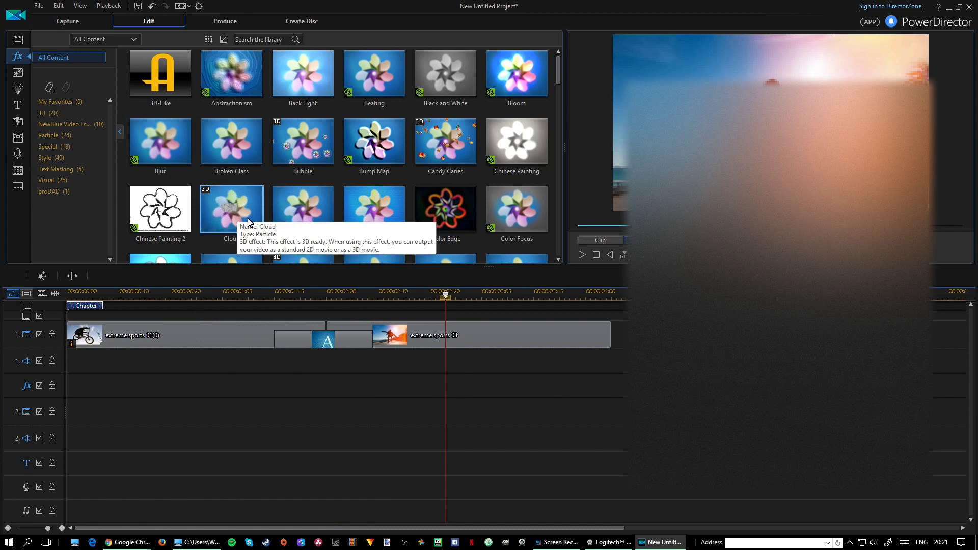
Step: Apply the Glass effect to the extreme sports 03 clip and play the timeline from just before the transition
scroll(449, 206, down, 5)
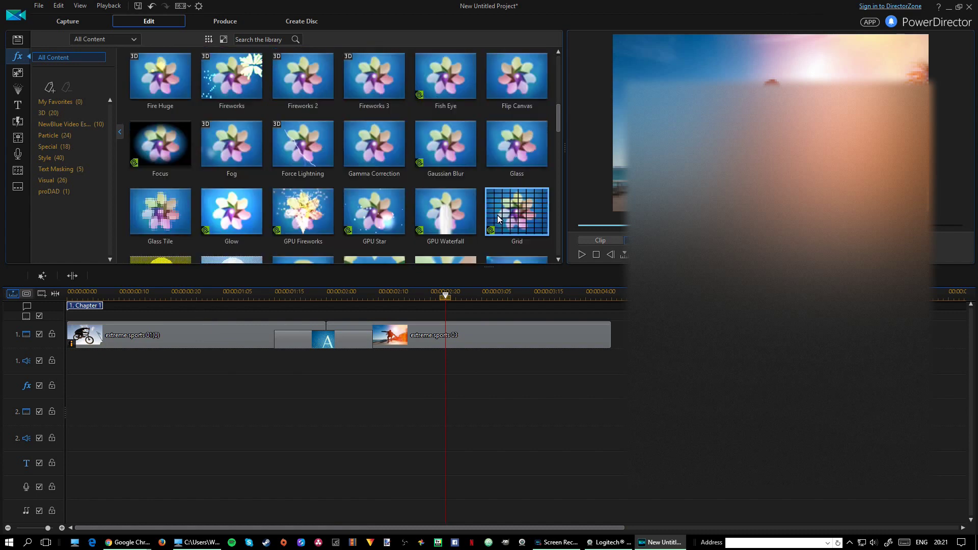
click(517, 145)
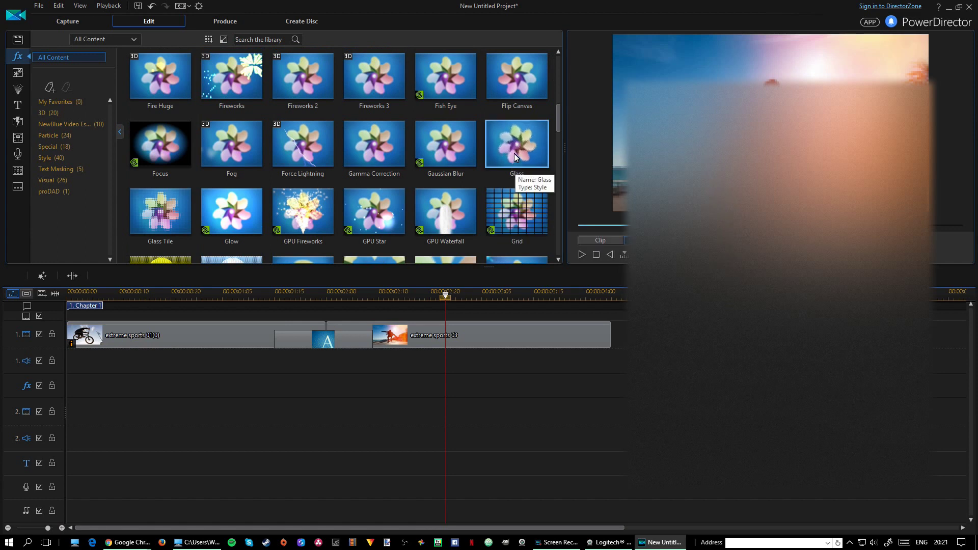
drag(531, 319, 499, 332)
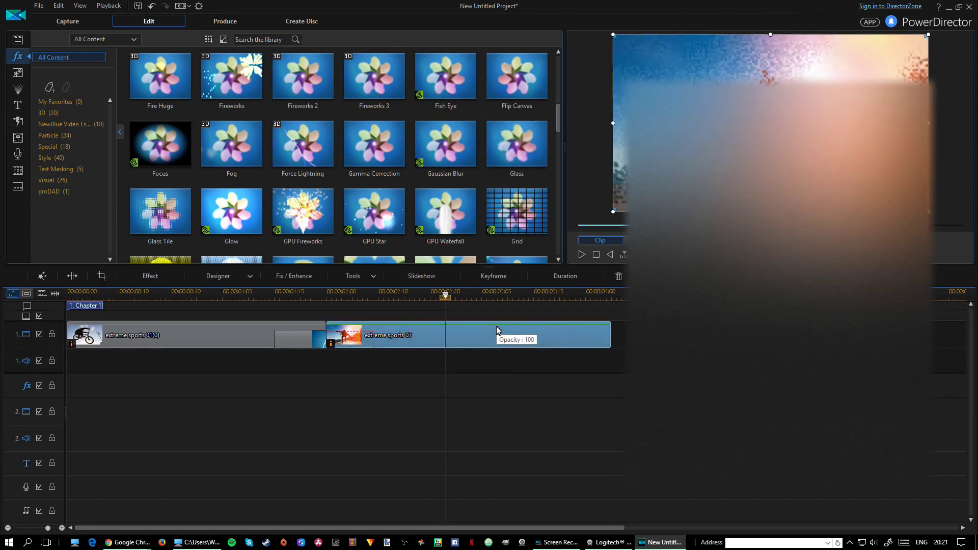
click(264, 297)
key(space)
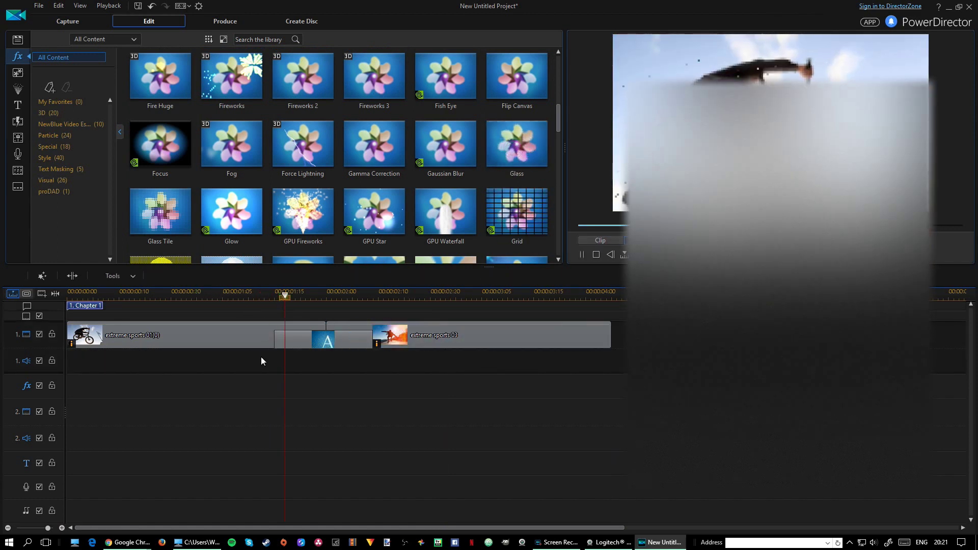
Step: Return the playhead to the start and place the Maple particle effect at the beginning of video track 2
click(71, 295)
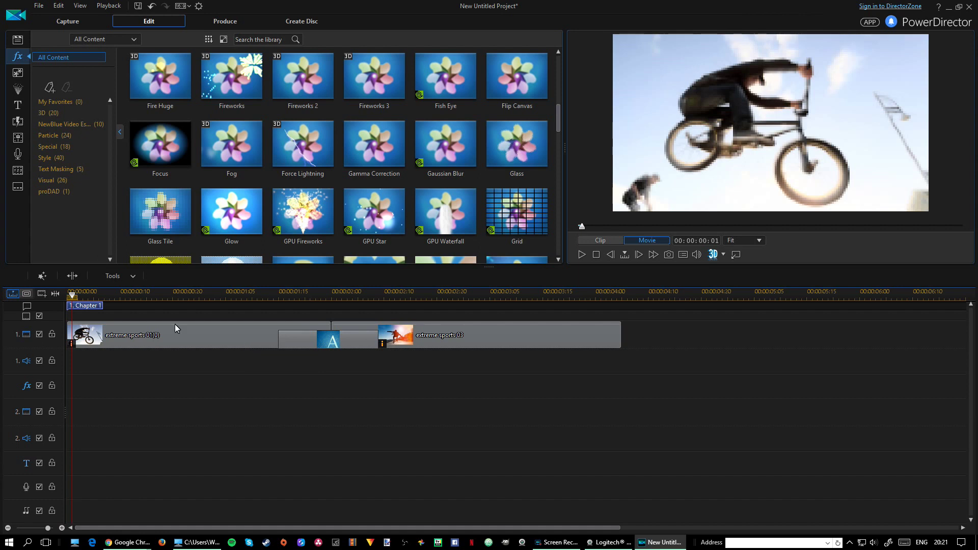
drag(71, 295, 65, 298)
click(26, 74)
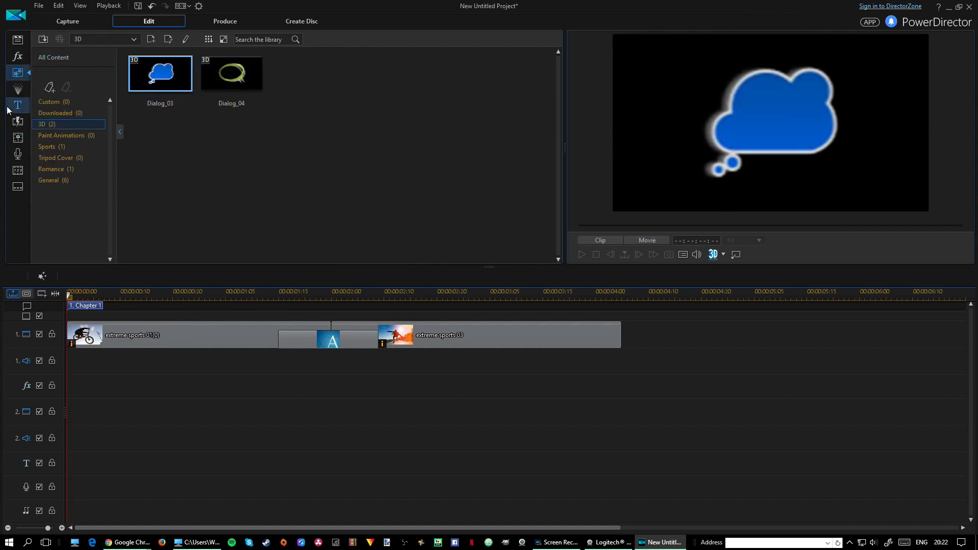
click(15, 92)
drag(357, 89, 69, 415)
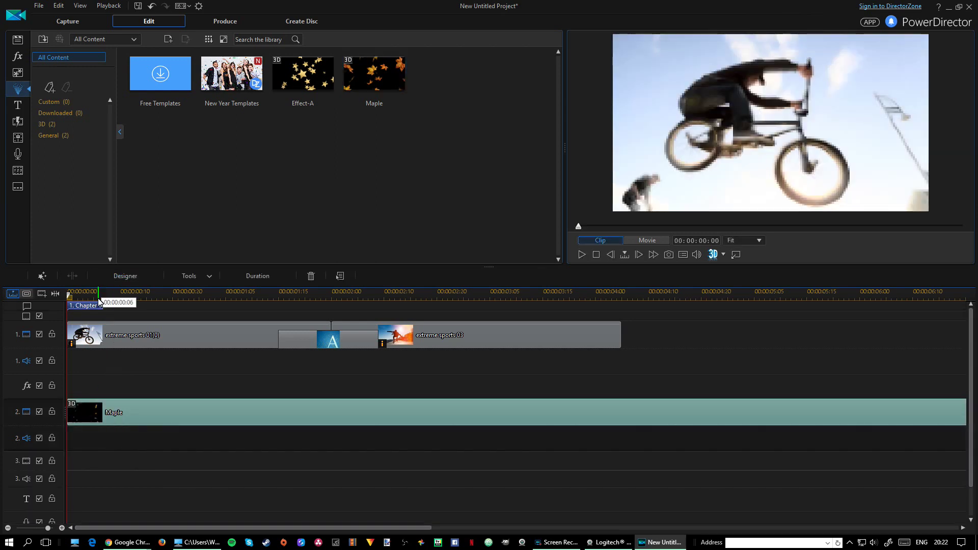
Step: Play the timeline from about 00:00:00:06 to preview the Maple particles over both clips, stopping near the end
click(97, 298)
key(space)
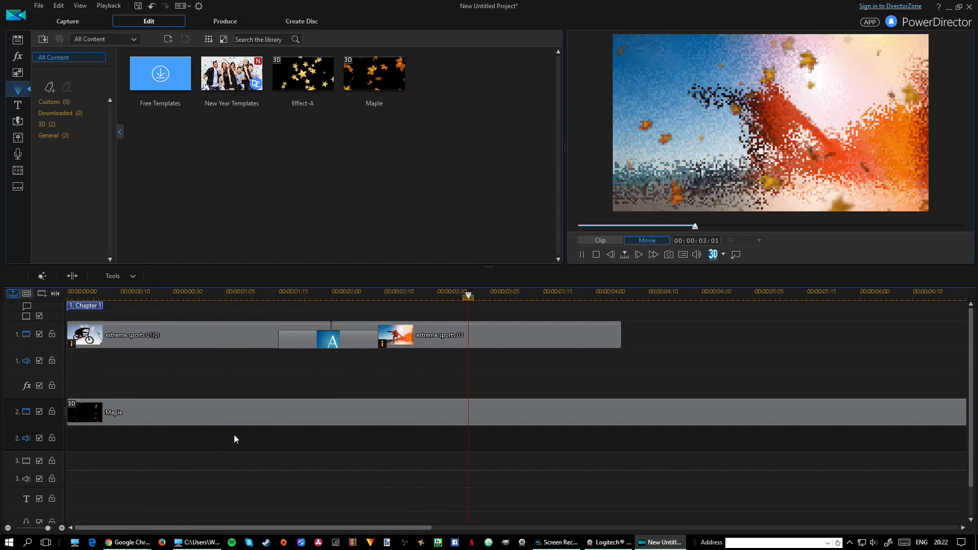
key(space)
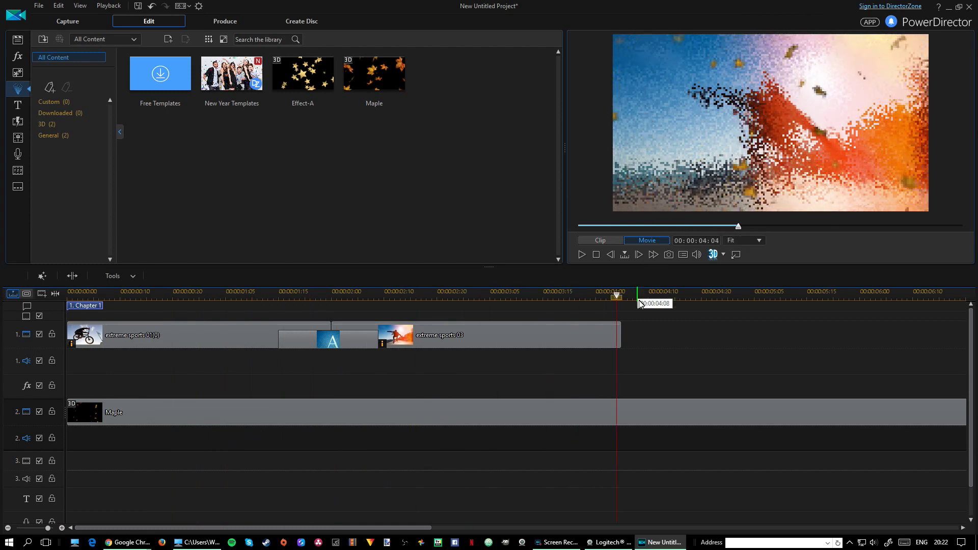
Step: Shorten the Maple clip on track 2 to 00:00:04:05 so it ends together with the extreme sports 03 clip
click(742, 406)
scroll(713, 438, down, 3)
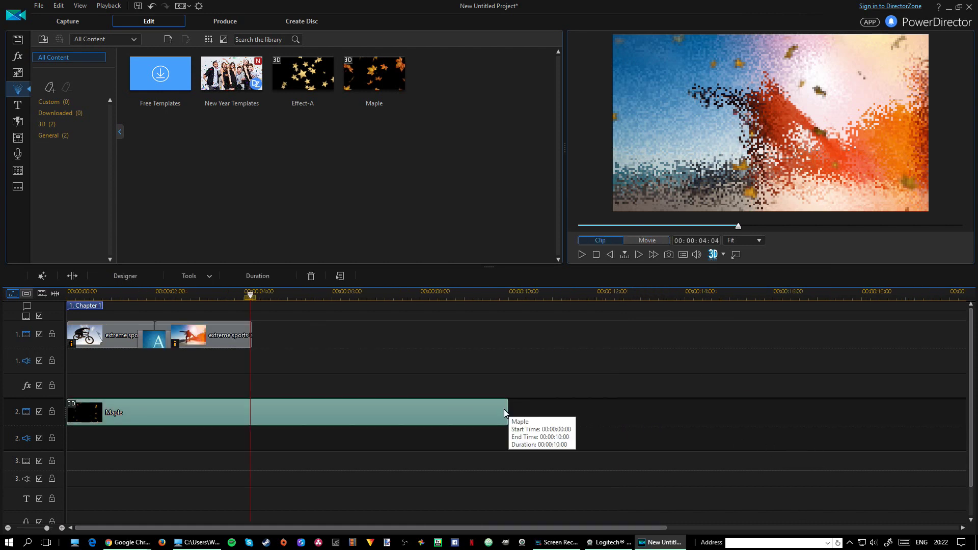
drag(505, 409, 251, 397)
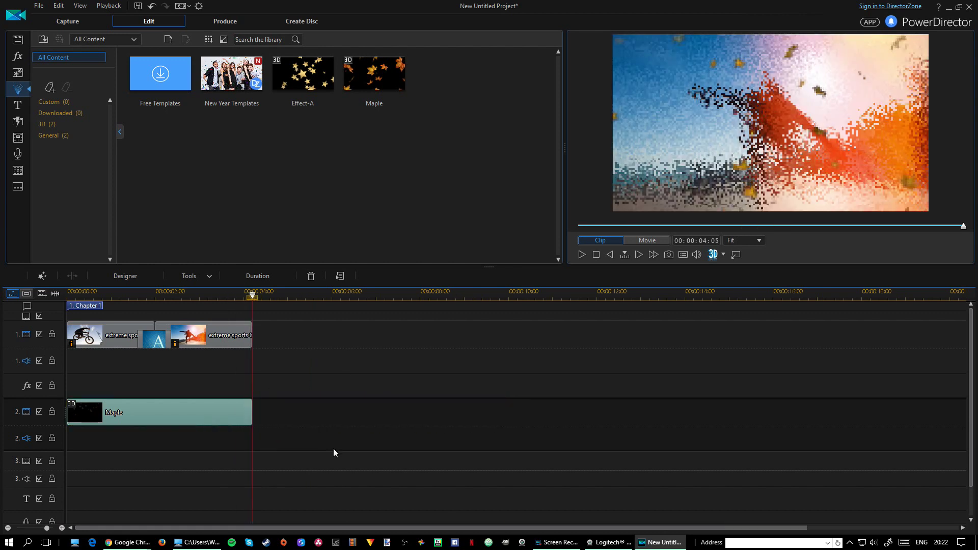
scroll(303, 434, up, 3)
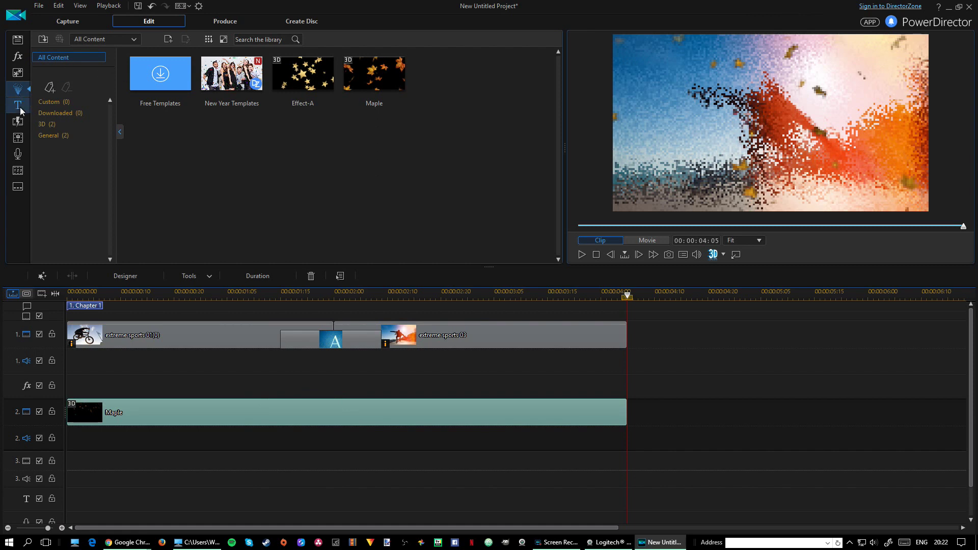
Step: Look at the transition library, return to the media library and bring the preview to the start of the extreme sports 01(0) clip
click(19, 126)
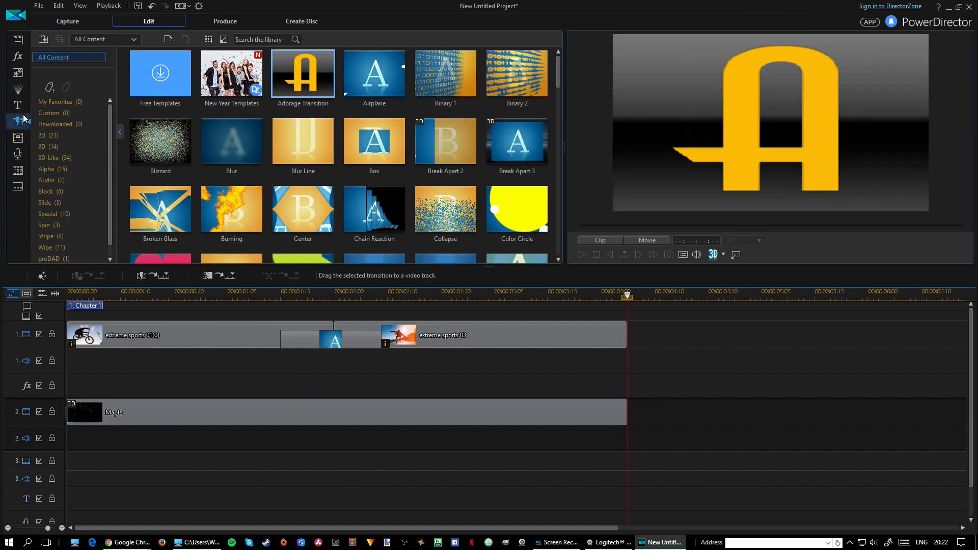
click(18, 55)
click(19, 45)
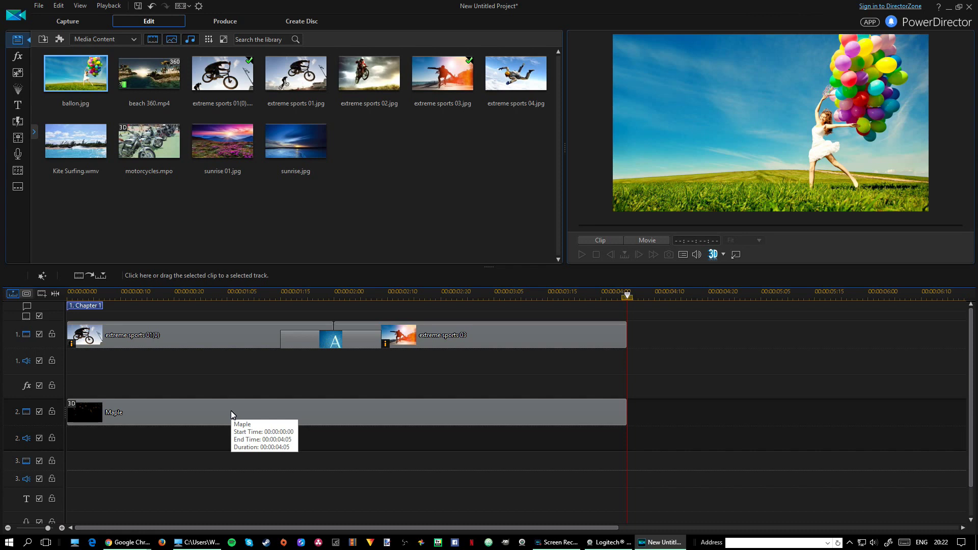
click(198, 340)
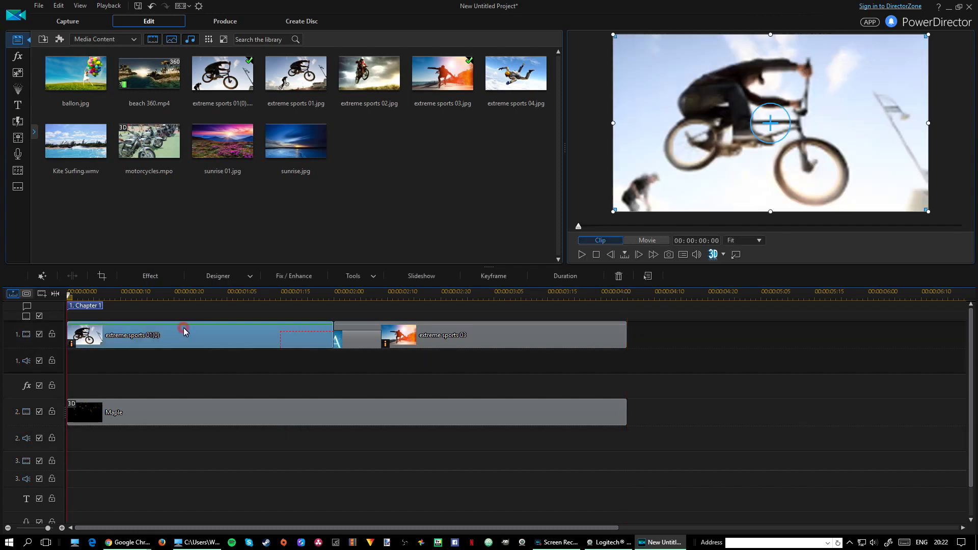
click(234, 379)
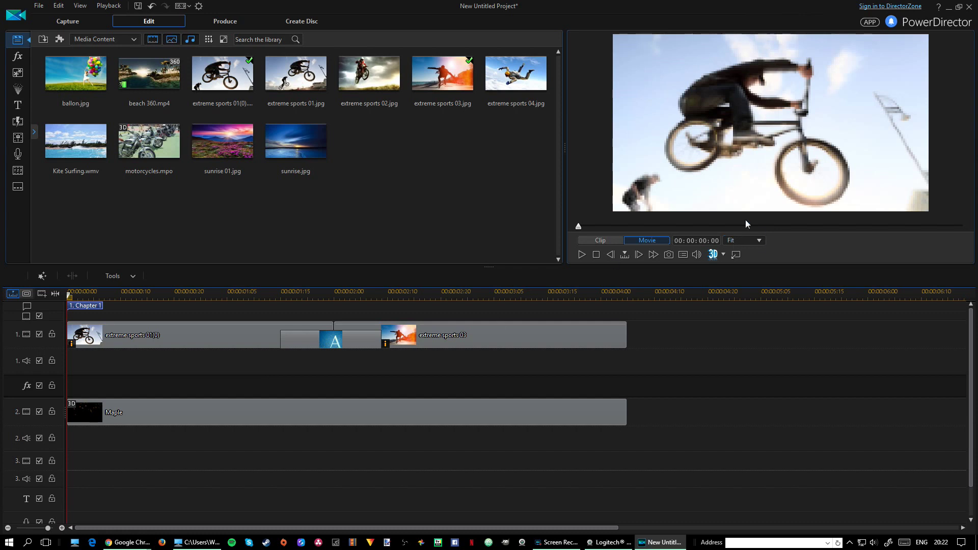
Step: Examine the preview window's options for editing, preview quality resolutions and real-time or non real-time preview mode
right_click(743, 148)
right_click(728, 68)
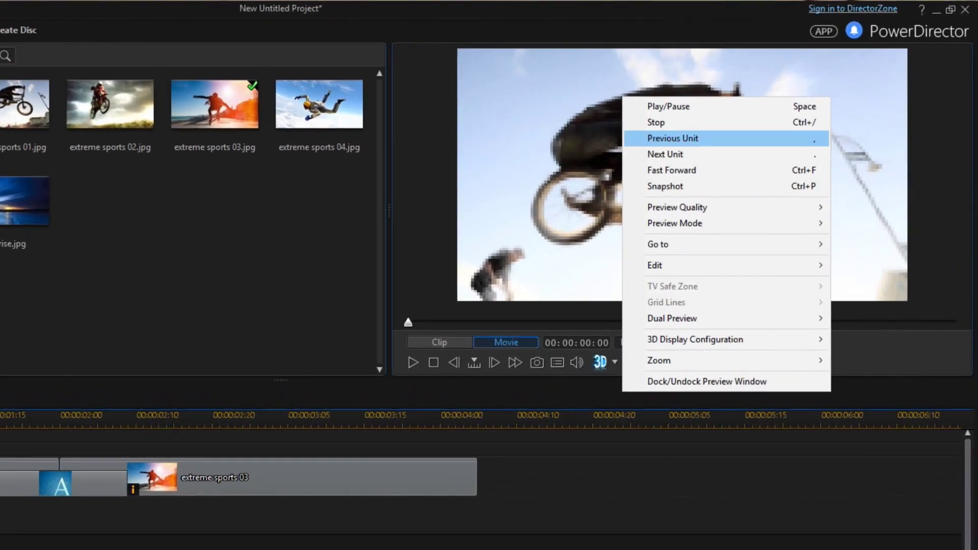
mouse_move(801, 189)
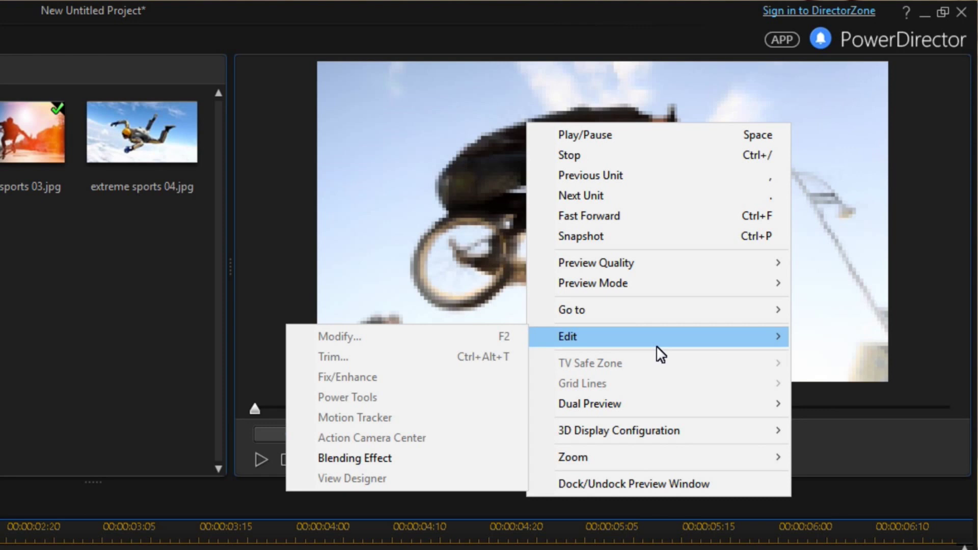
mouse_move(653, 264)
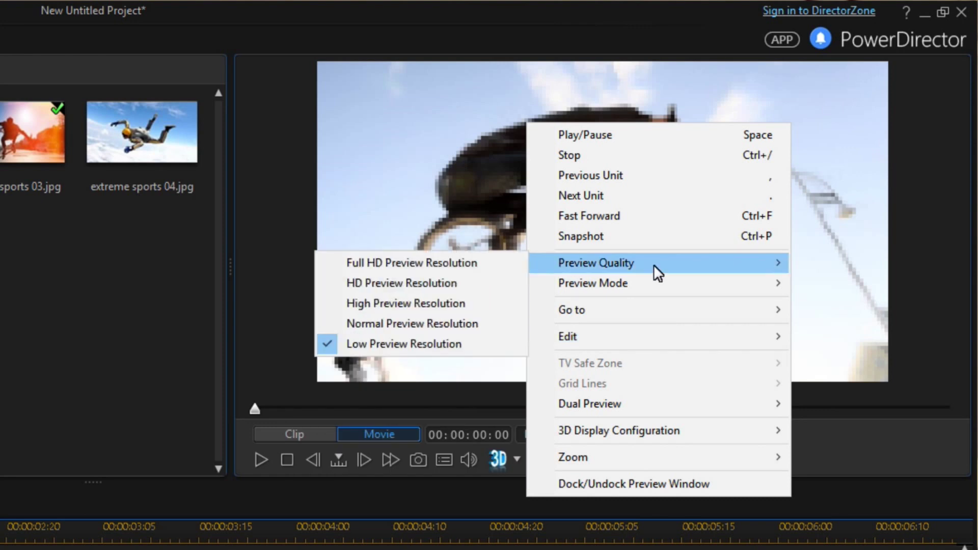
click(823, 227)
right_click(576, 146)
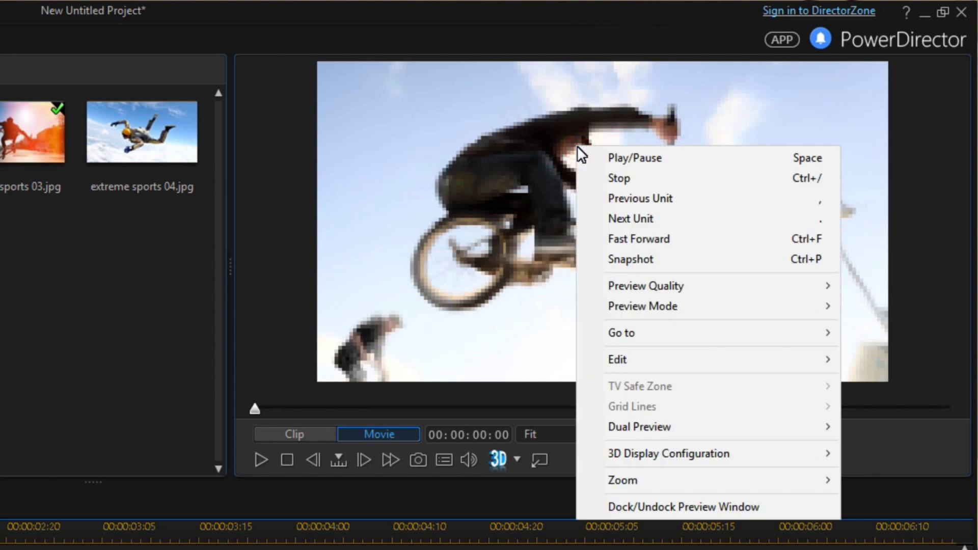
mouse_move(644, 286)
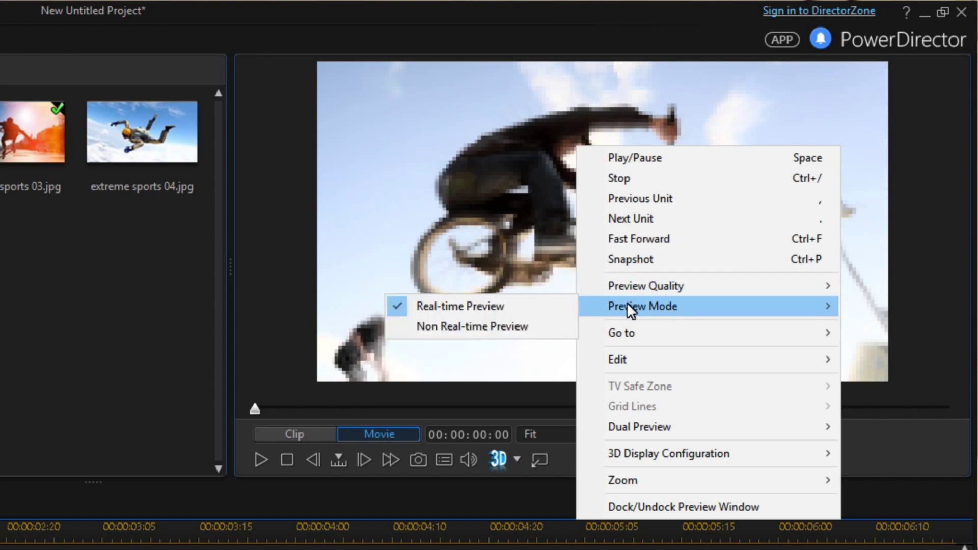
mouse_move(632, 429)
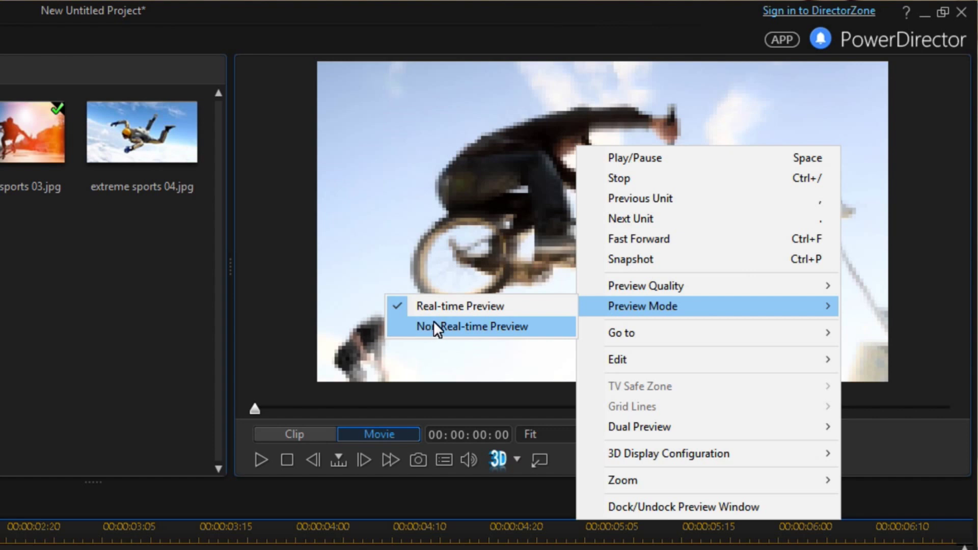
mouse_move(750, 286)
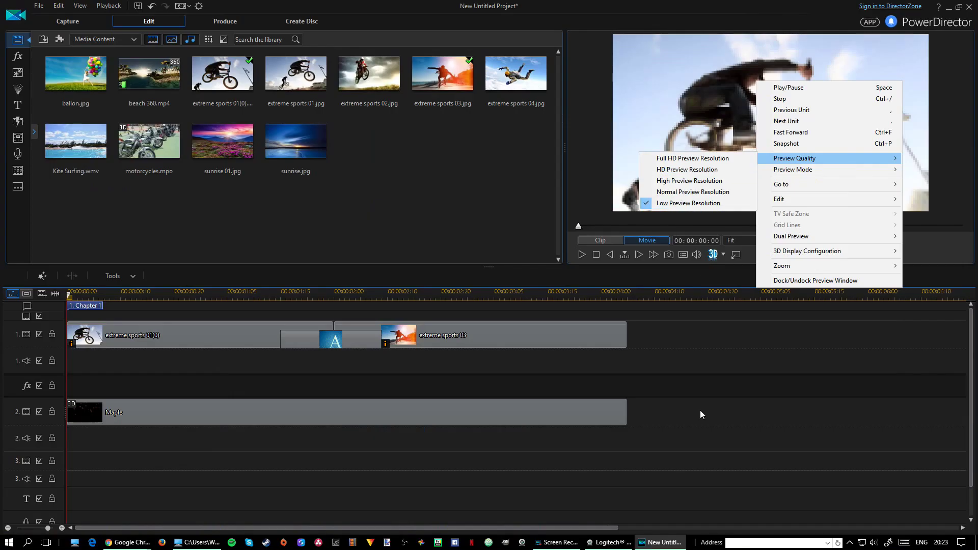
click(676, 470)
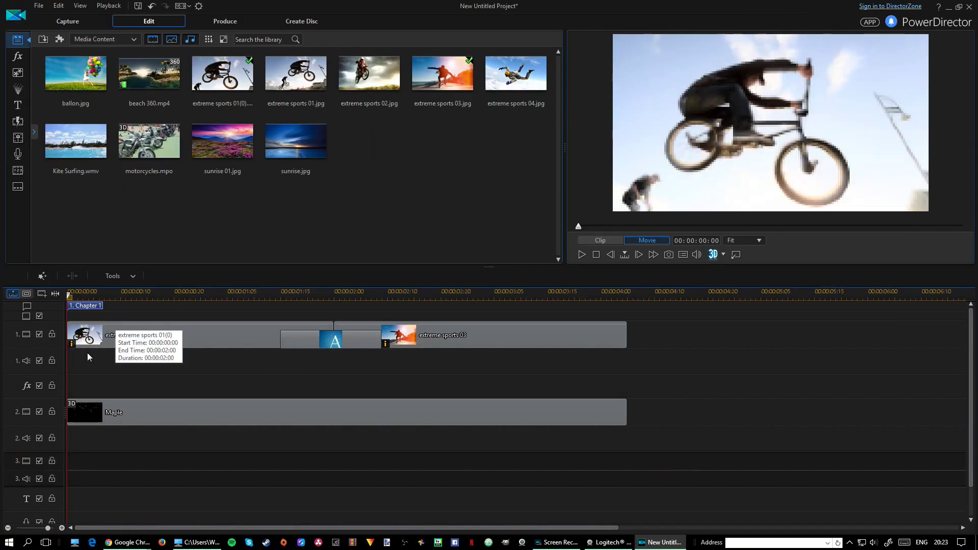
Step: Select the extreme sports 01(0) clip on the timeline and examine the editing commands available for it
click(190, 344)
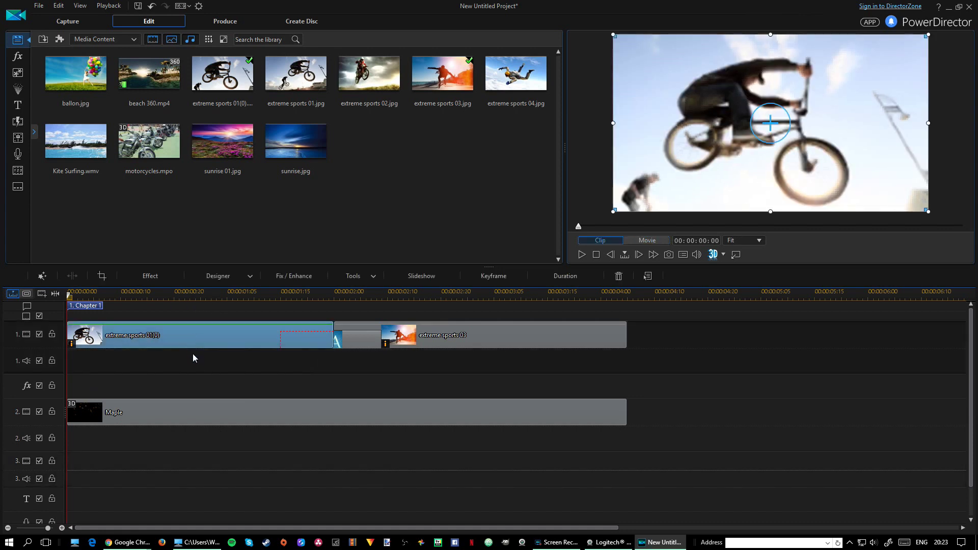
right_click(177, 333)
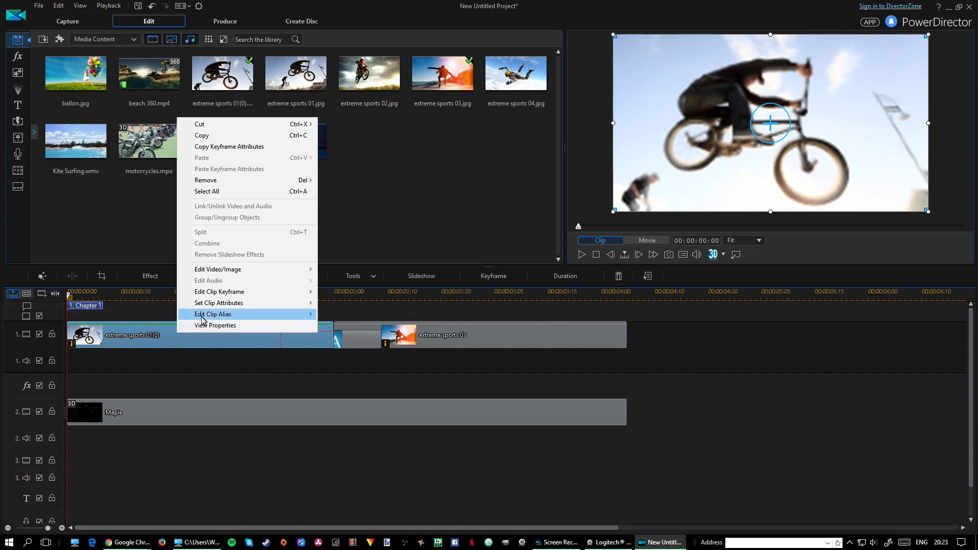
click(169, 380)
click(170, 333)
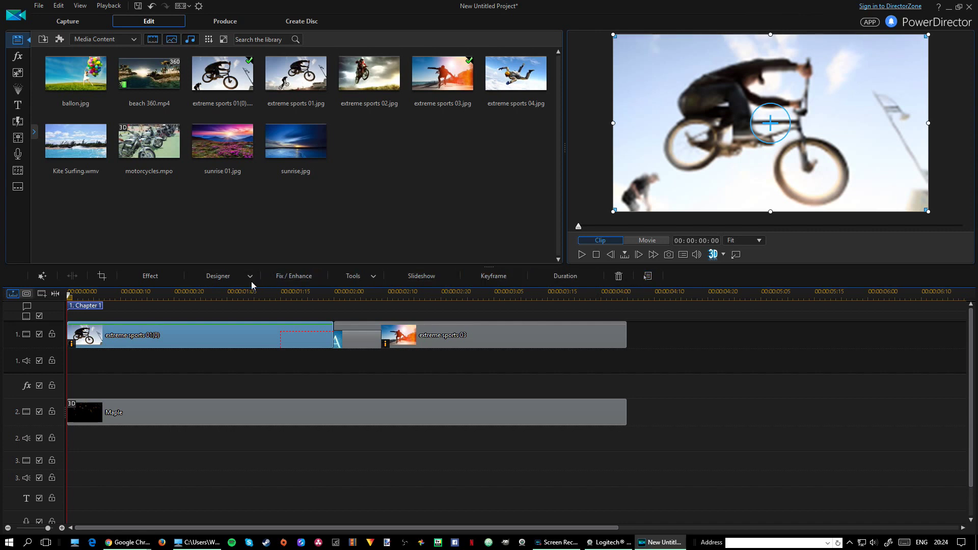
Step: Set the Back Light effect on the extreme sports 01(0) clip to strength 50 and degree 15
click(158, 278)
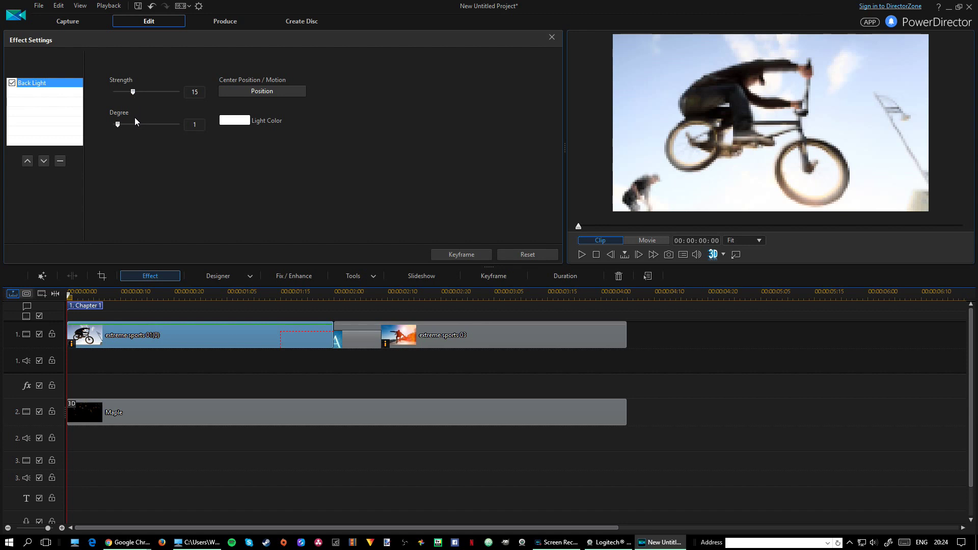
drag(133, 94, 193, 94)
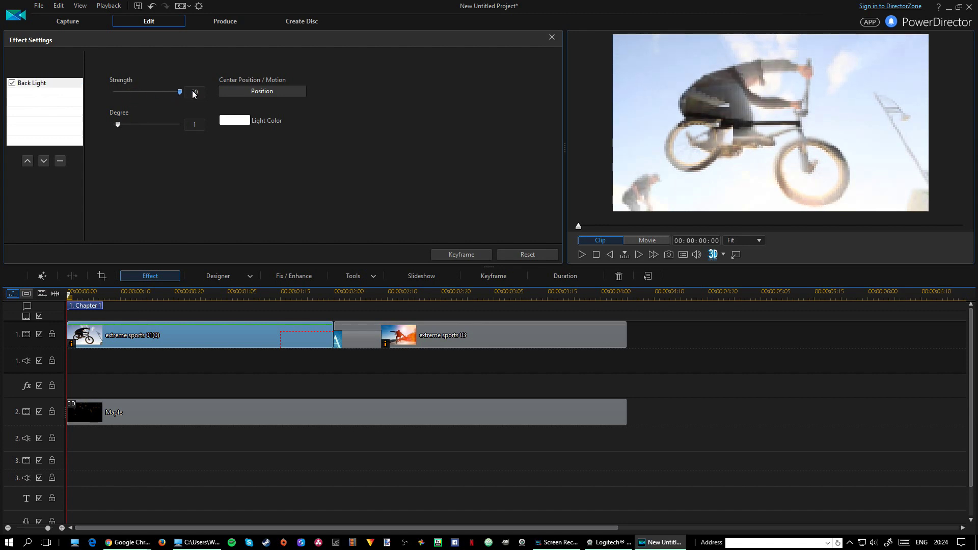
drag(119, 123, 178, 125)
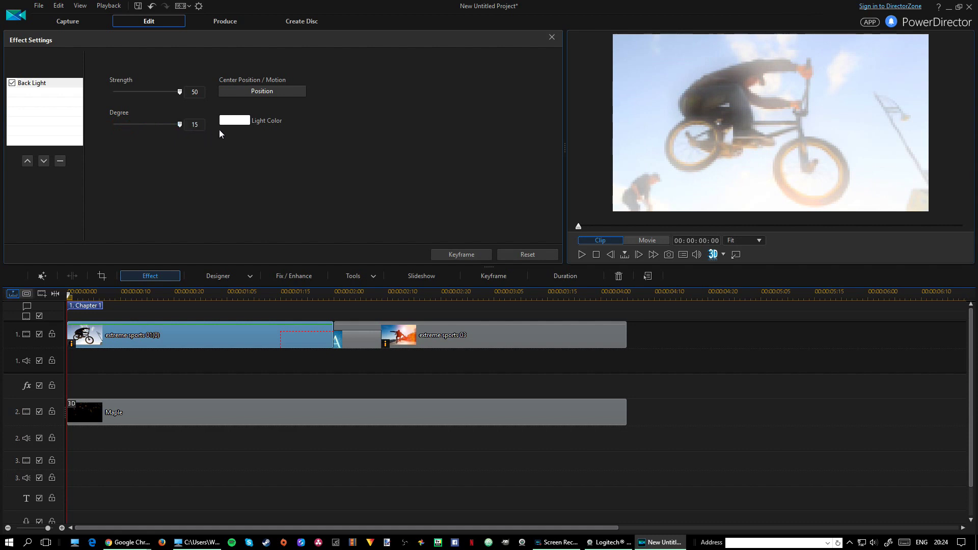
Step: Move the Back Light effect's center position to the sky just above and left of the rider's back
click(258, 93)
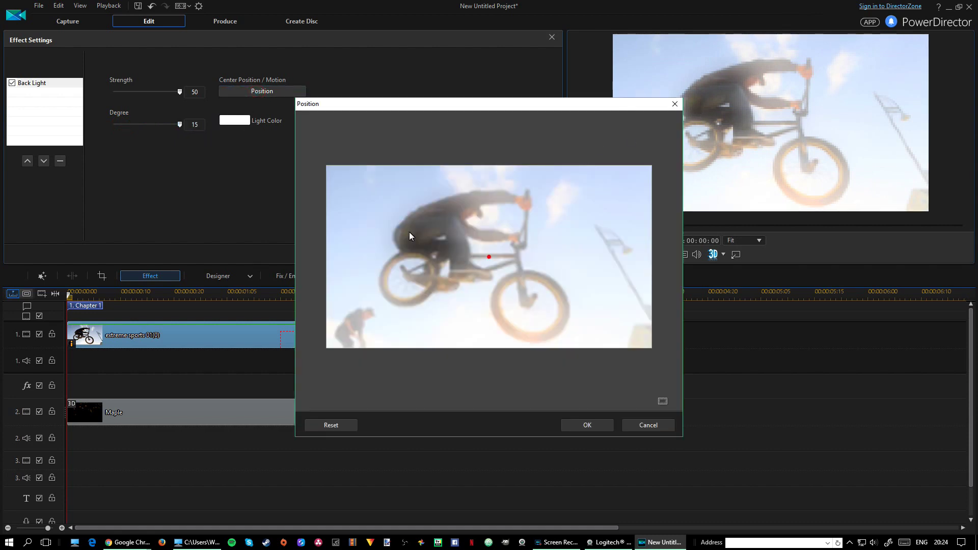
click(393, 225)
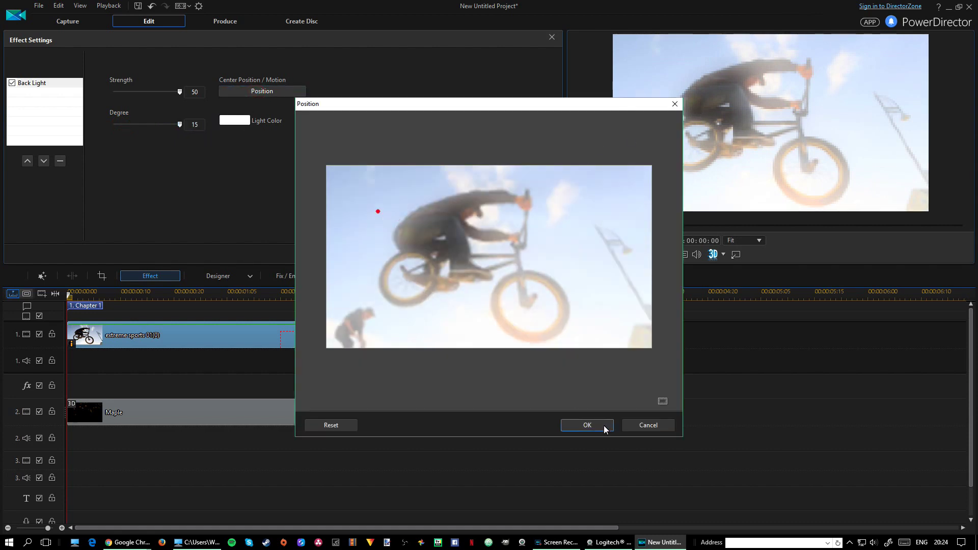
click(603, 425)
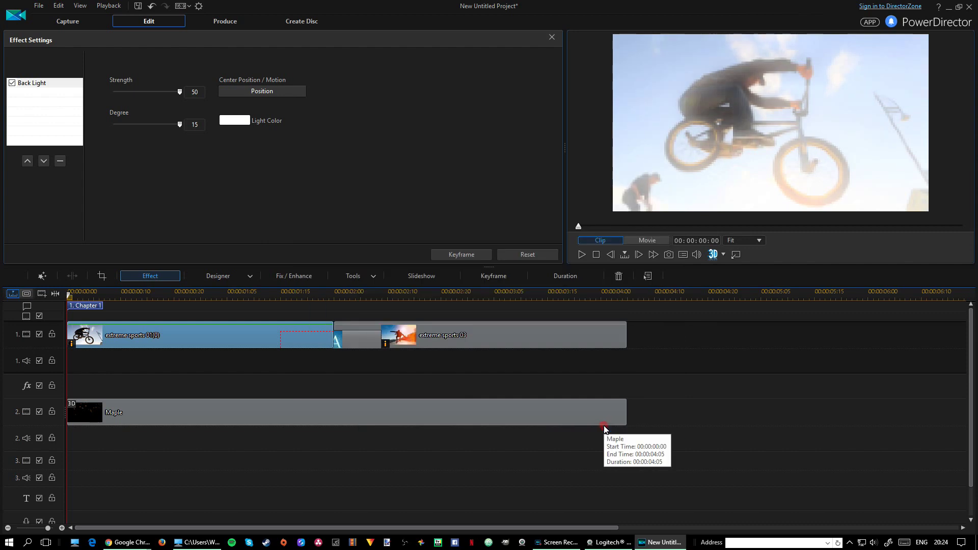
Step: Change the Back Light effect's light color to bright green with red 0, green 251 and blue 63
click(234, 123)
drag(550, 247, 526, 202)
click(592, 249)
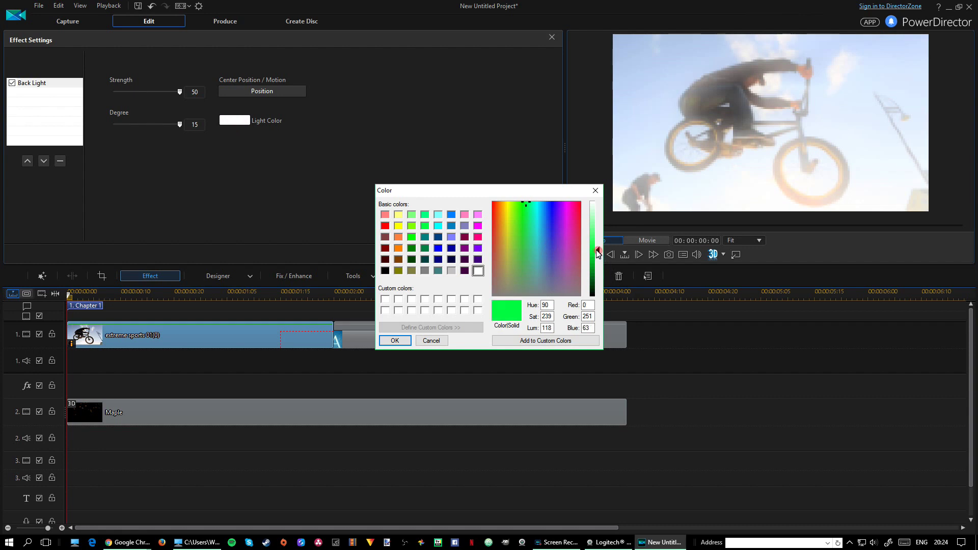
click(407, 340)
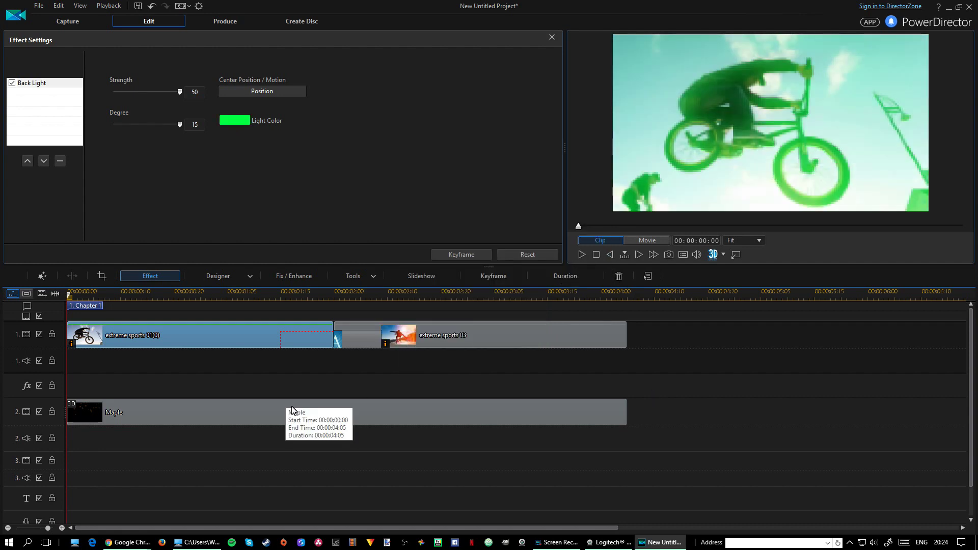
Step: Close the effect settings and open the extreme sports 01(0) clip in PiP Designer
click(235, 278)
click(232, 277)
click(233, 278)
click(257, 360)
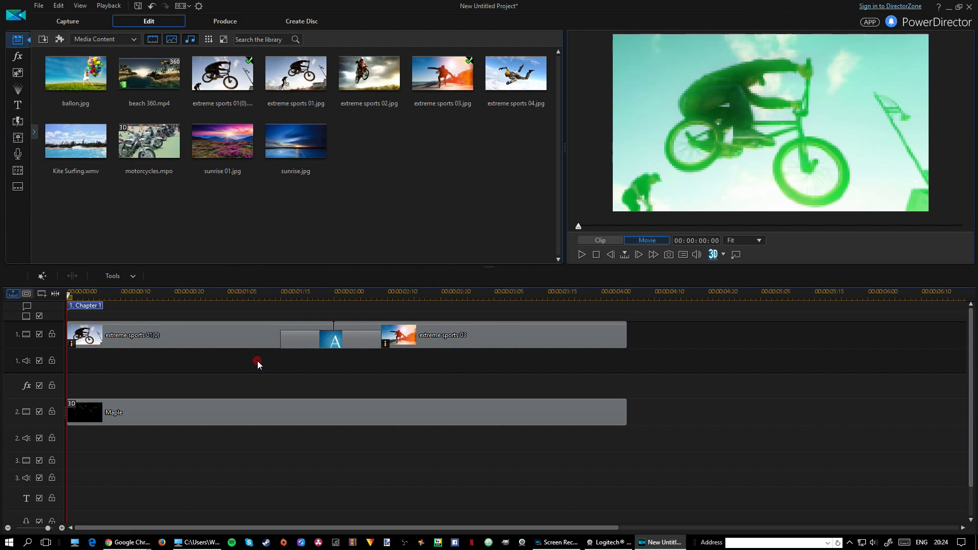
click(220, 338)
click(236, 278)
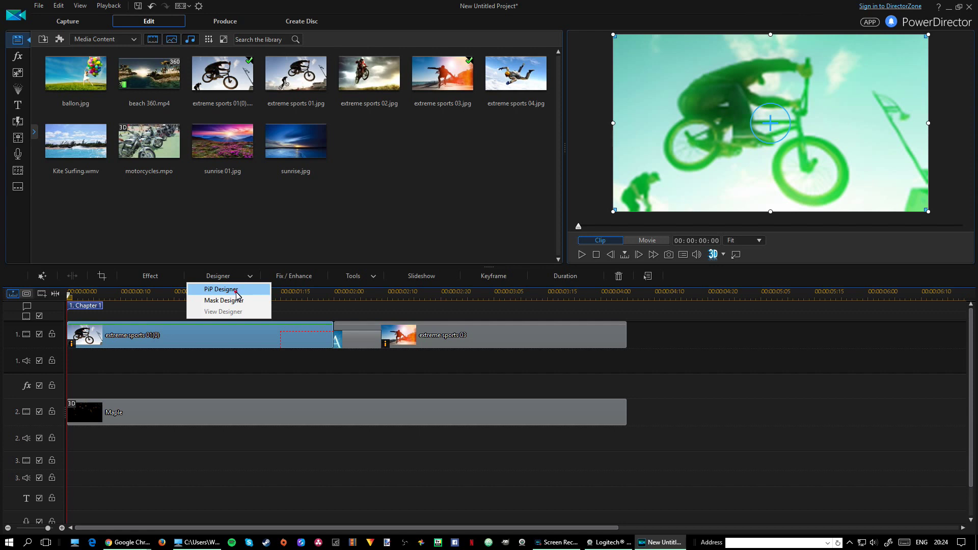
click(236, 292)
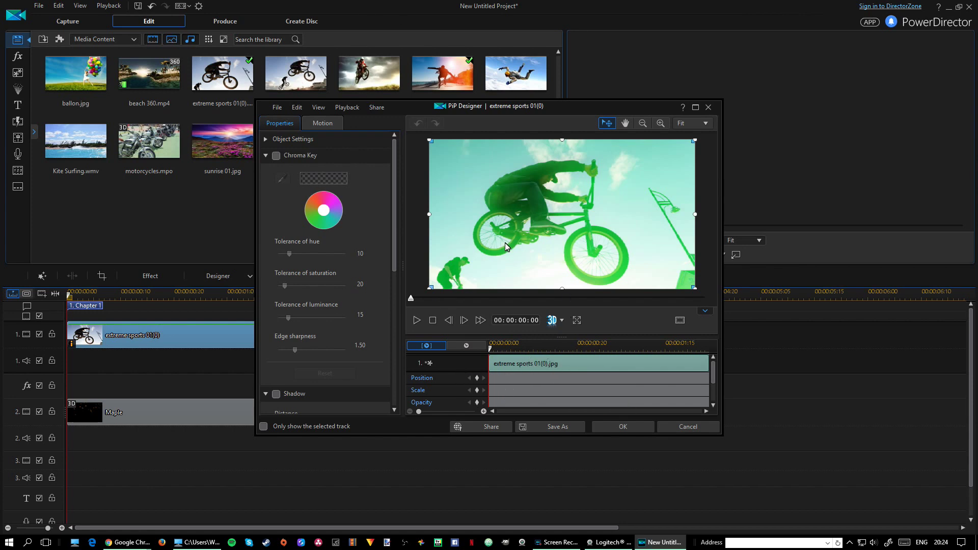
Step: Add scale keyframes at 00:00:00:06 and 00:00:01:00, enlarging the image well beyond the frame at the second one
click(429, 289)
drag(492, 352, 516, 350)
click(478, 391)
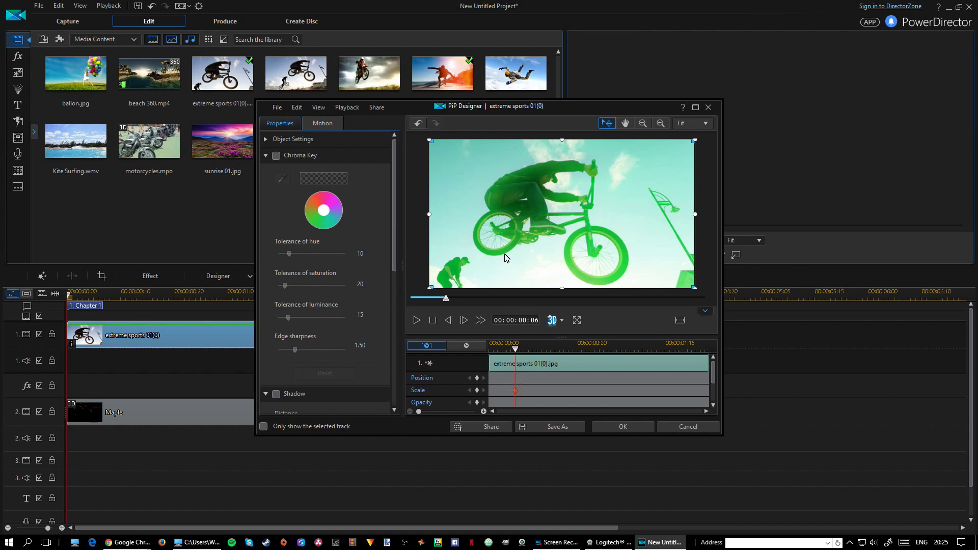
click(599, 349)
click(476, 391)
drag(429, 288, 293, 358)
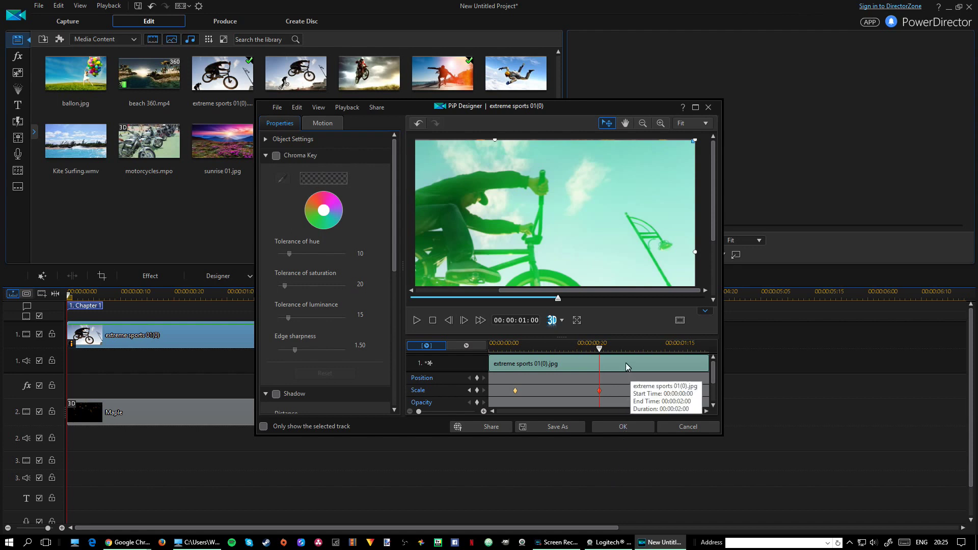
Step: Add a scale keyframe at 00:00:01:10 with the image shrunk to slightly smaller than the video frame
click(634, 349)
click(643, 349)
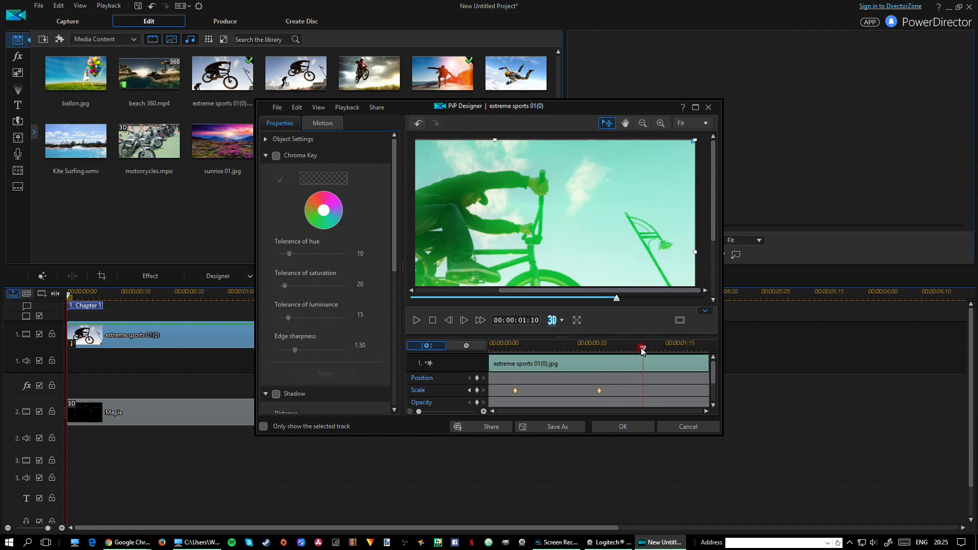
click(476, 390)
mouse_move(695, 141)
mouse_down()
mouse_move(605, 209)
mouse_move(488, 273)
mouse_move(600, 216)
mouse_move(705, 140)
mouse_move(678, 148)
mouse_up()
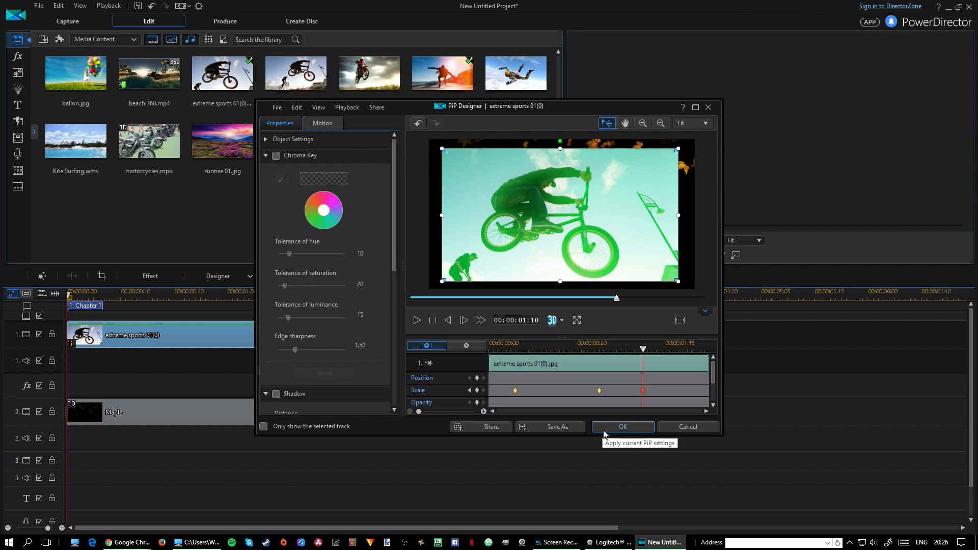
Step: Examine the clip's Object Settings, Chroma Key and Shadow properties in PiP Designer
scroll(326, 227, down, 1)
scroll(331, 221, up, 1)
click(278, 156)
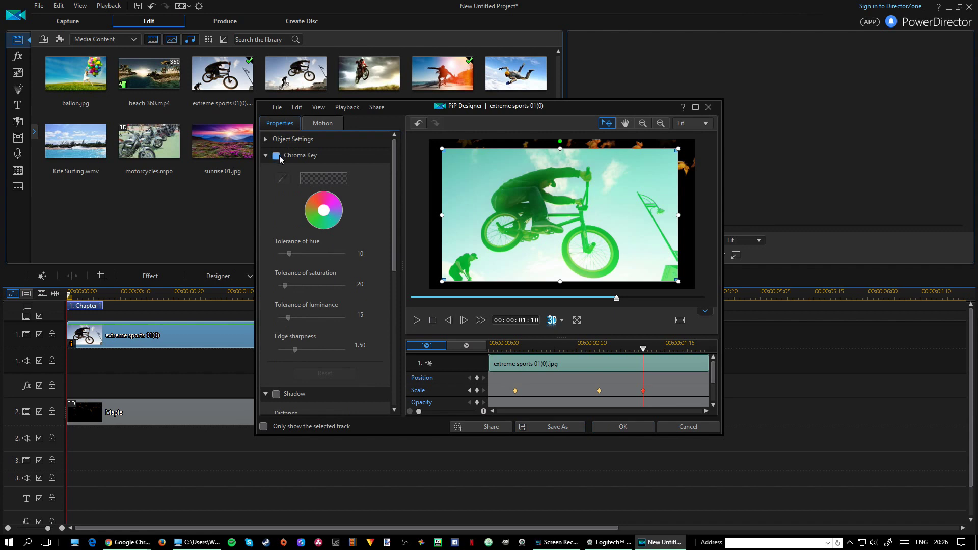
click(277, 156)
click(265, 140)
click(265, 141)
scroll(310, 258, down, 3)
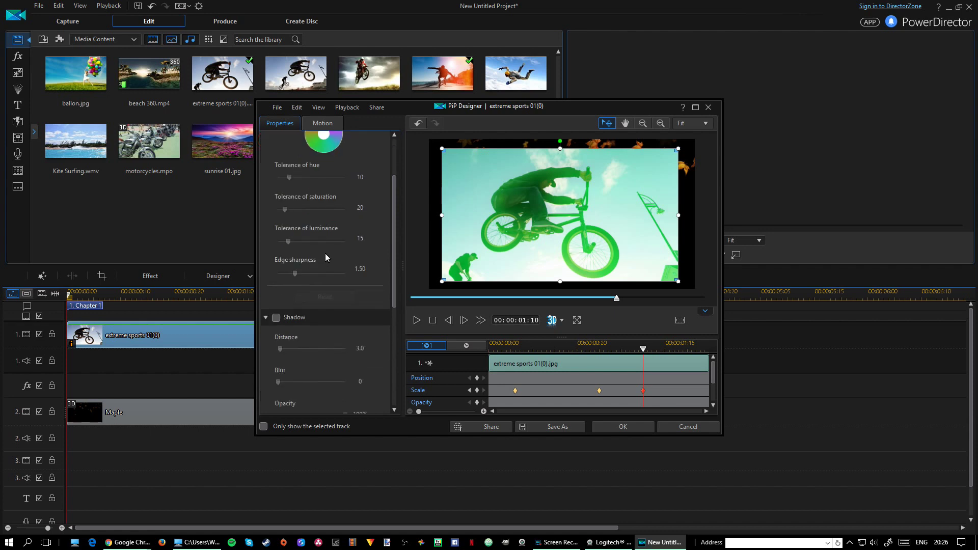
scroll(324, 275, down, 2)
scroll(324, 299, down, 1)
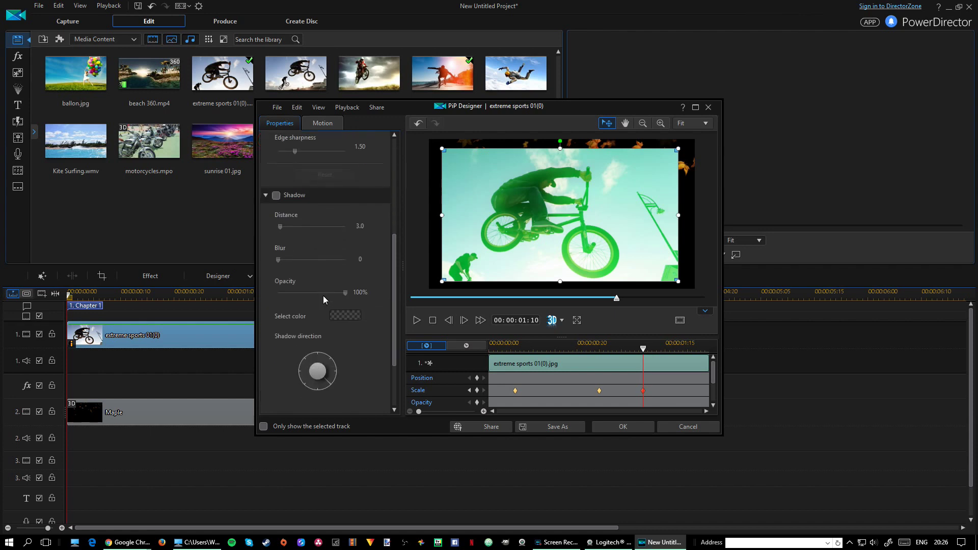
scroll(320, 298, down, 2)
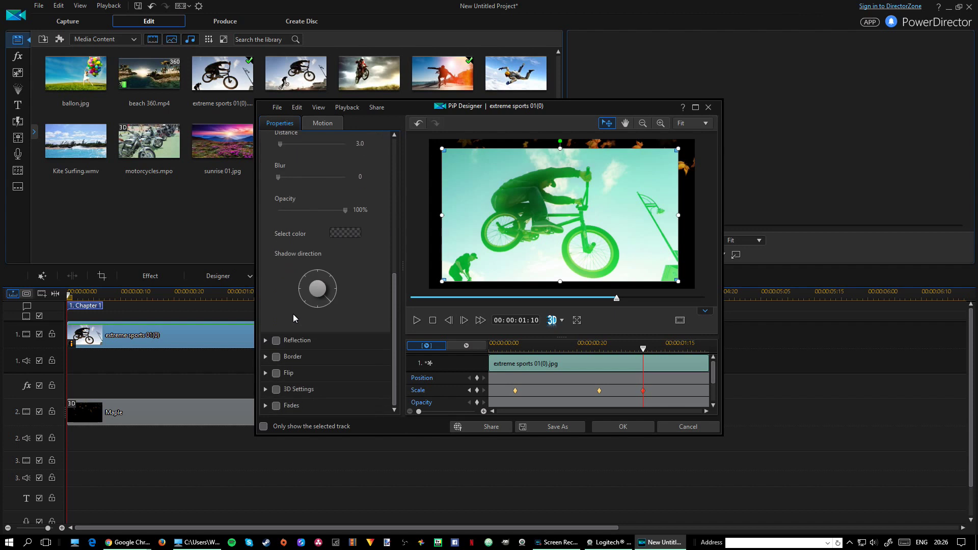
Step: Enable a border around the clip with size 9 and 58% opacity
click(266, 356)
click(277, 246)
click(278, 246)
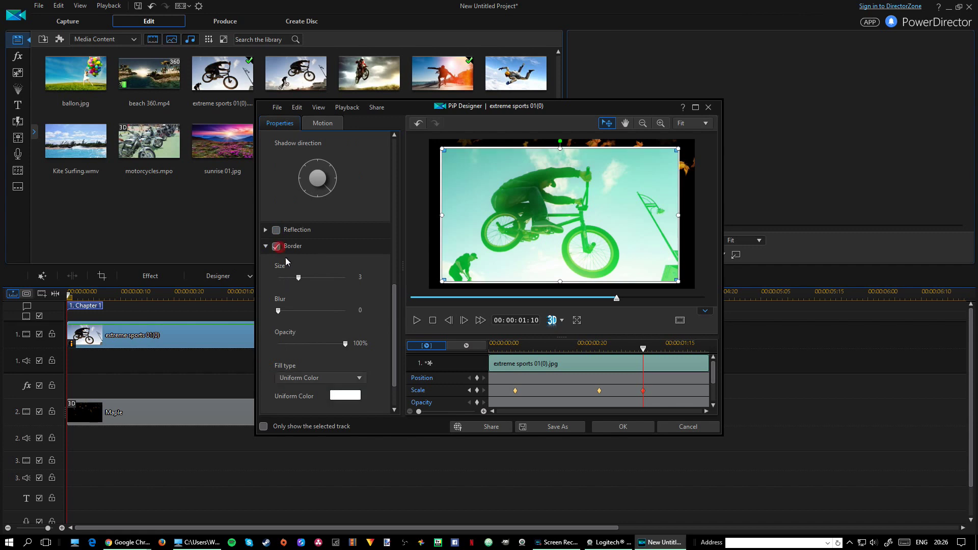
drag(298, 278, 338, 278)
drag(347, 344, 318, 344)
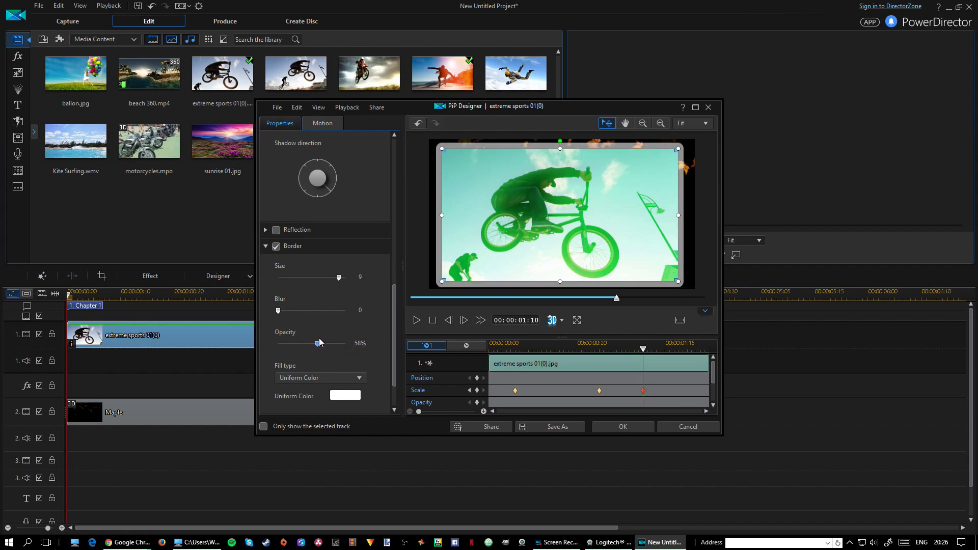
Step: Change the border's uniform color to dark red (red 202, green 0, blue 5) and apply the PiP settings
click(339, 397)
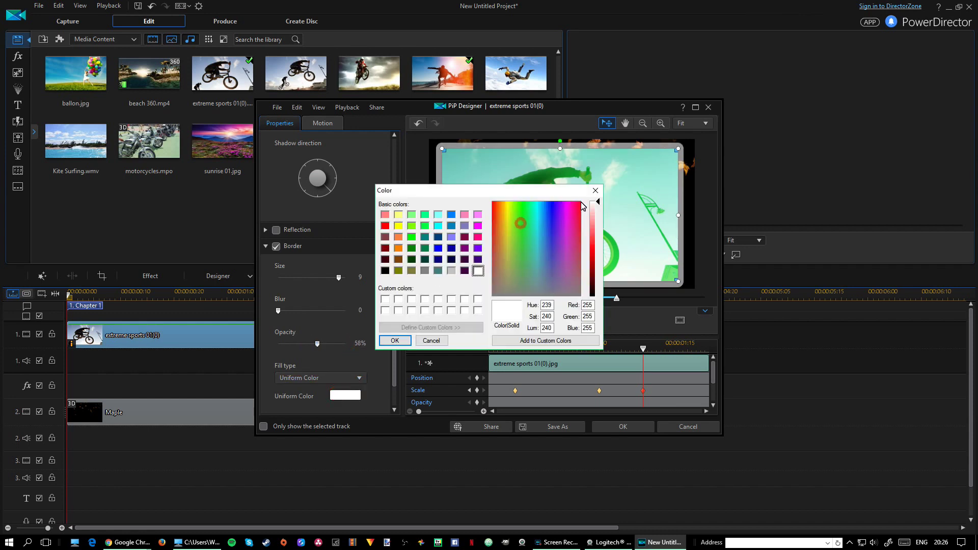
mouse_move(599, 247)
mouse_down()
mouse_move(598, 277)
mouse_move(598, 248)
mouse_move(598, 259)
mouse_up()
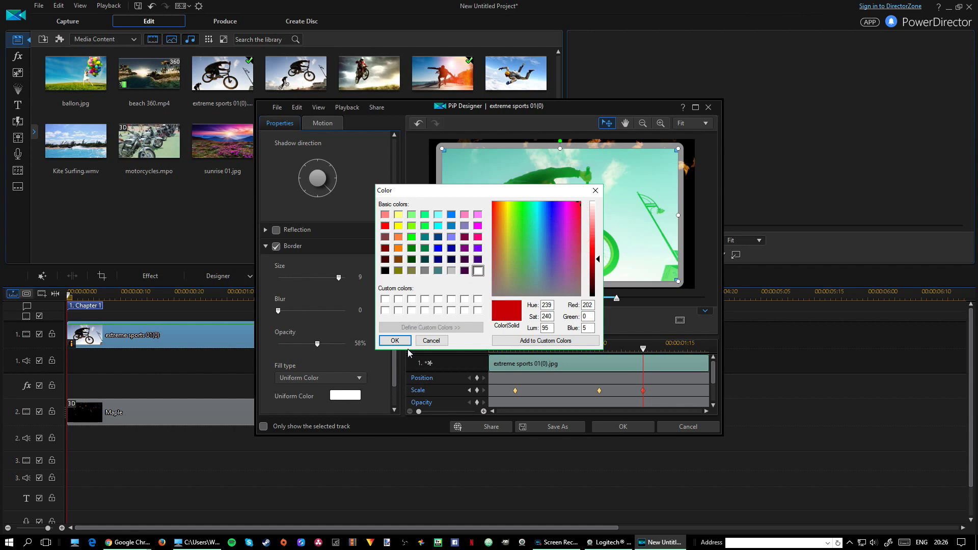
click(396, 341)
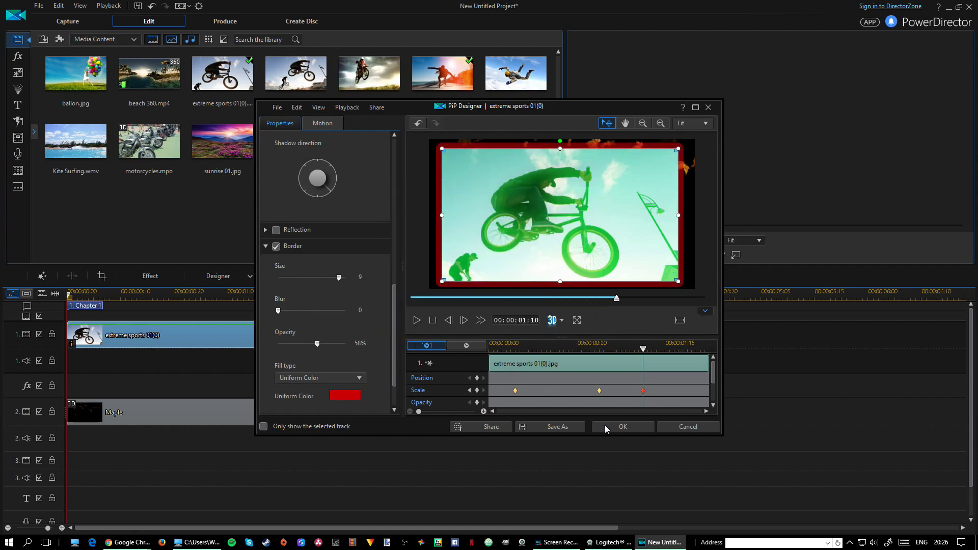
click(634, 430)
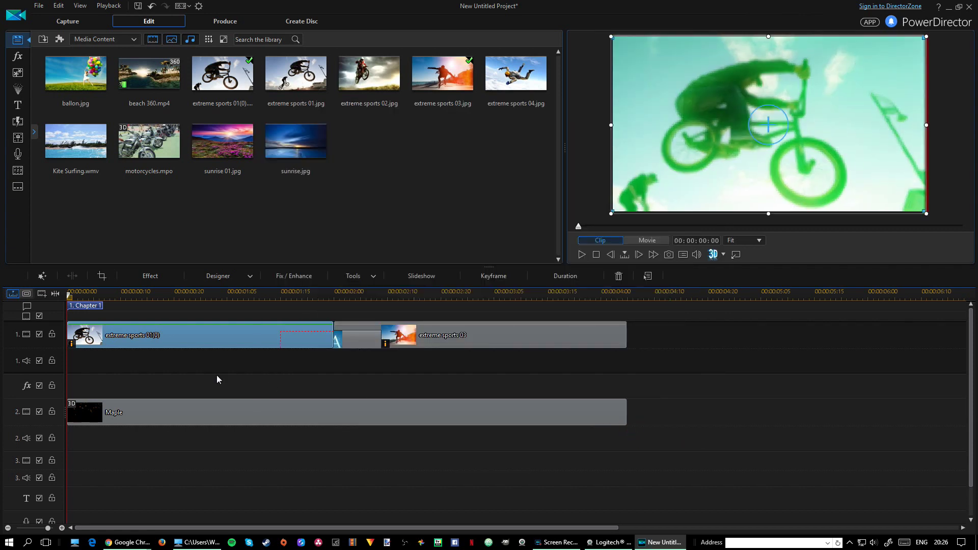
Step: Play the timeline from the start to review the clip's scale animation, border, transition and falling leaves
click(120, 294)
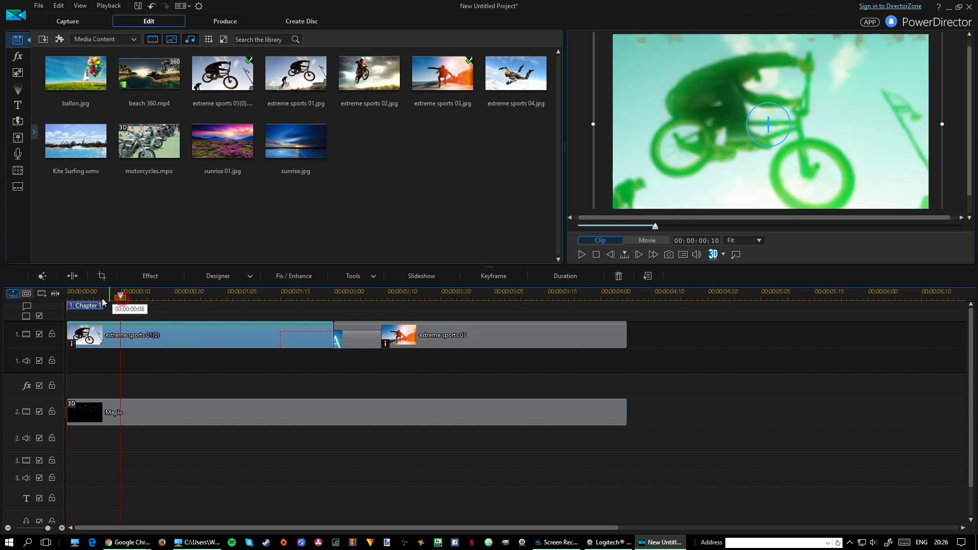
click(74, 295)
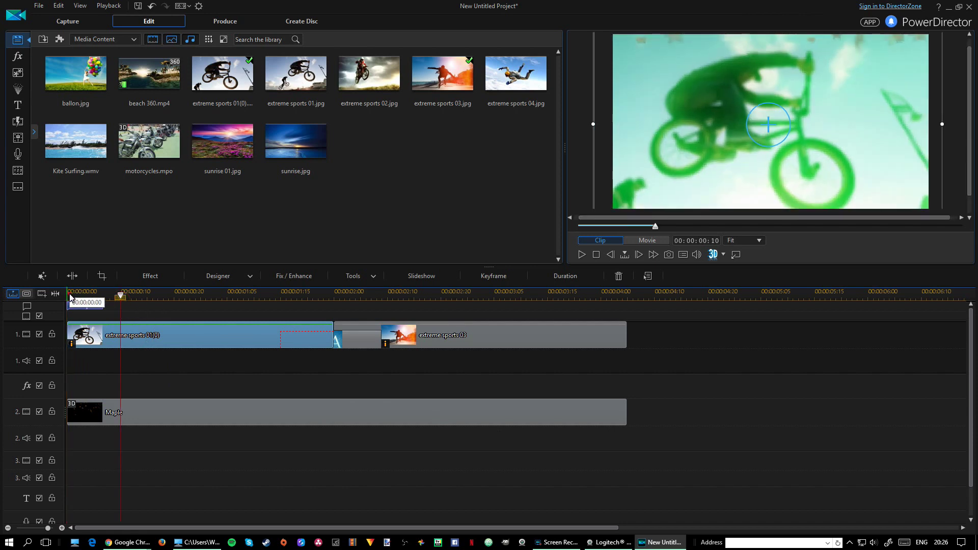
key(space)
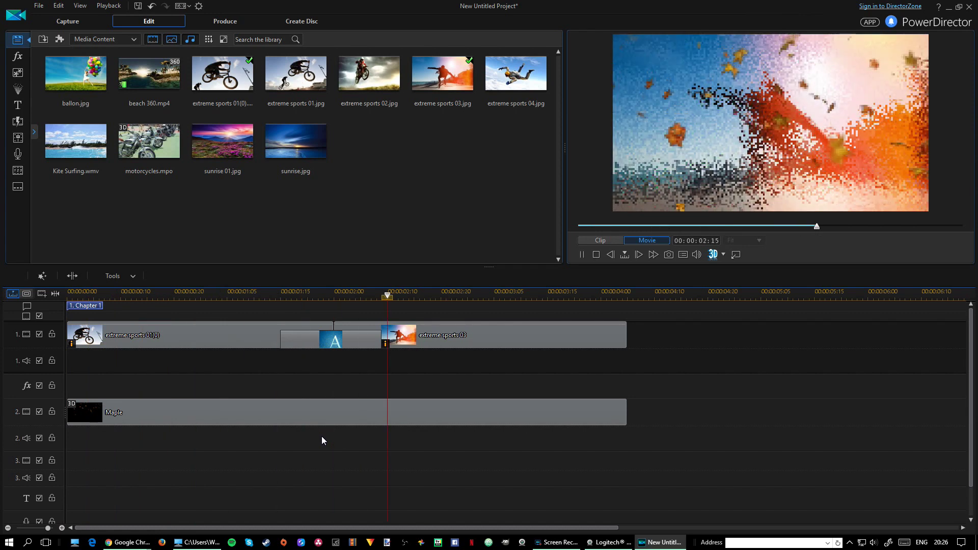
key(space)
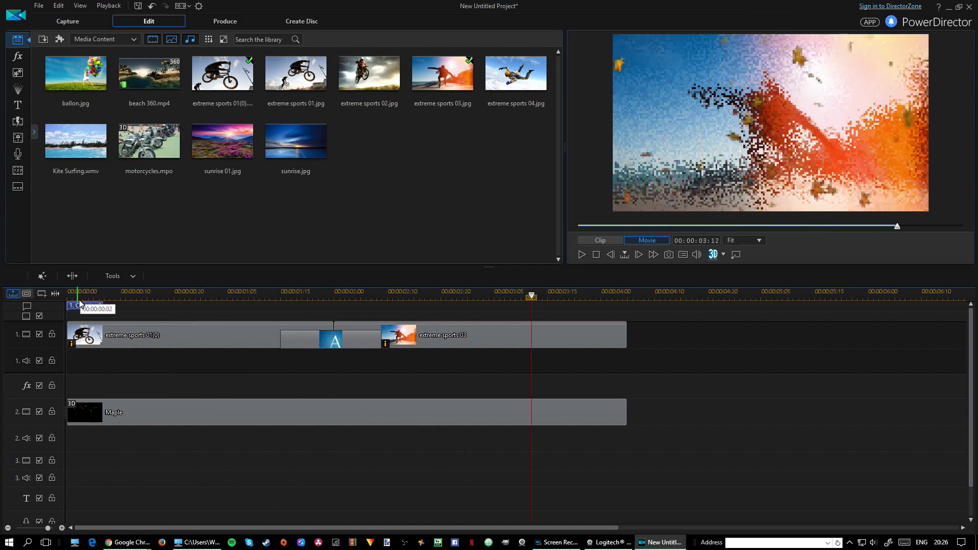
click(70, 296)
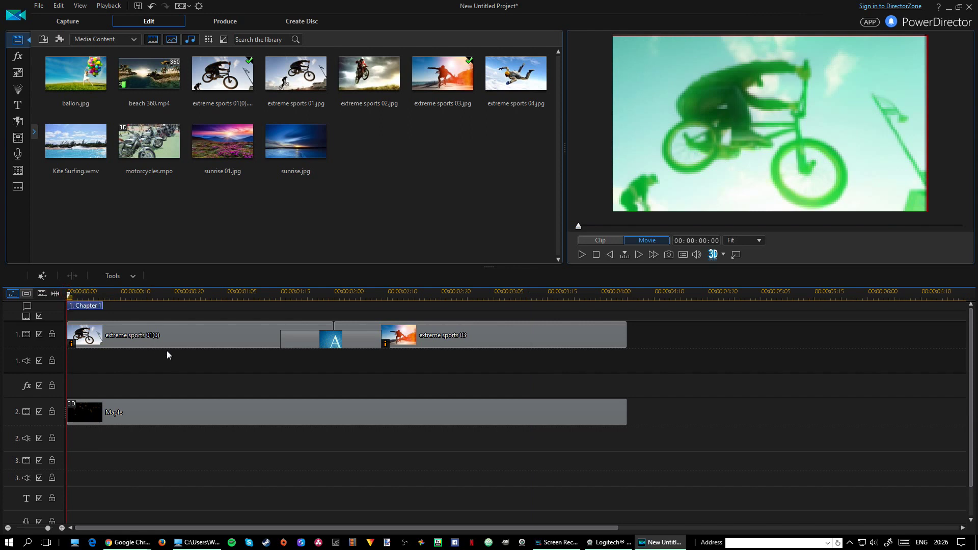
key(space)
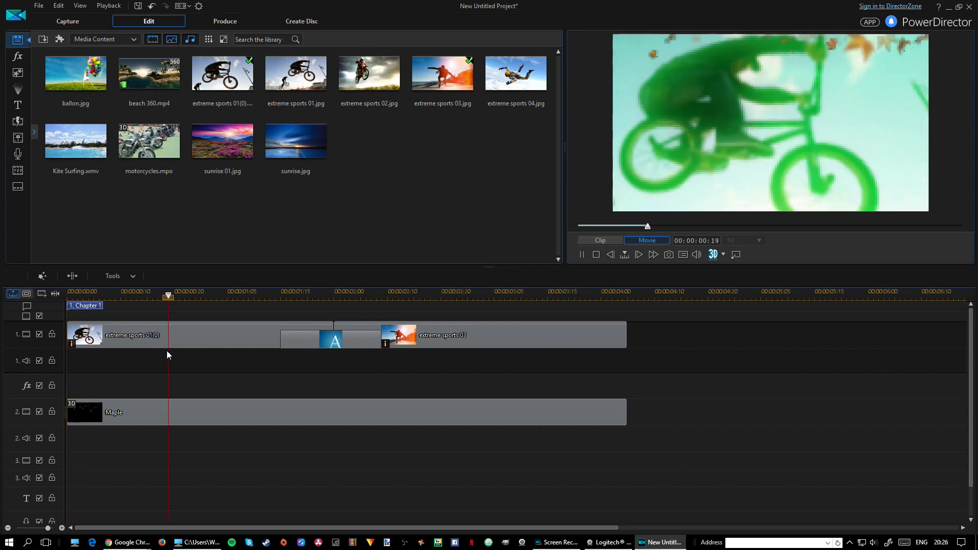
key(space)
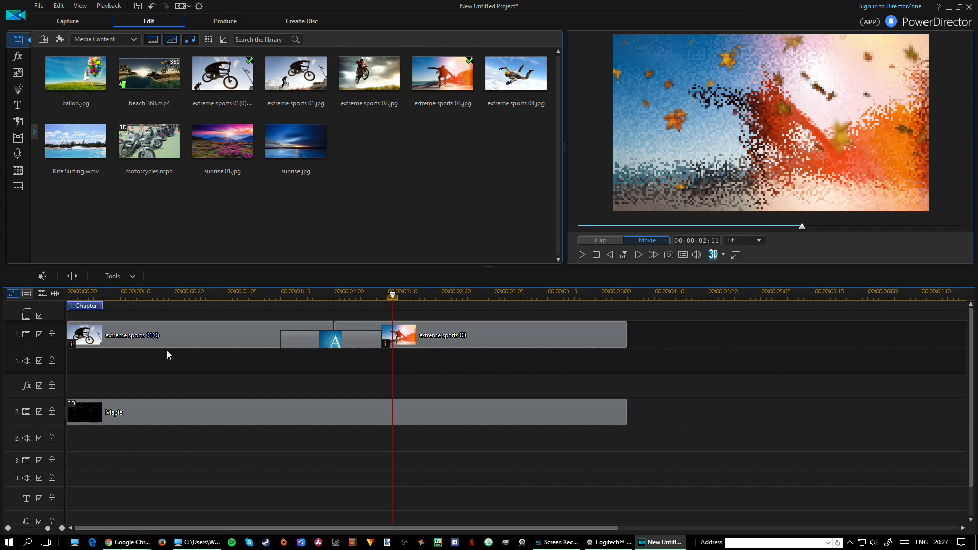
key(space)
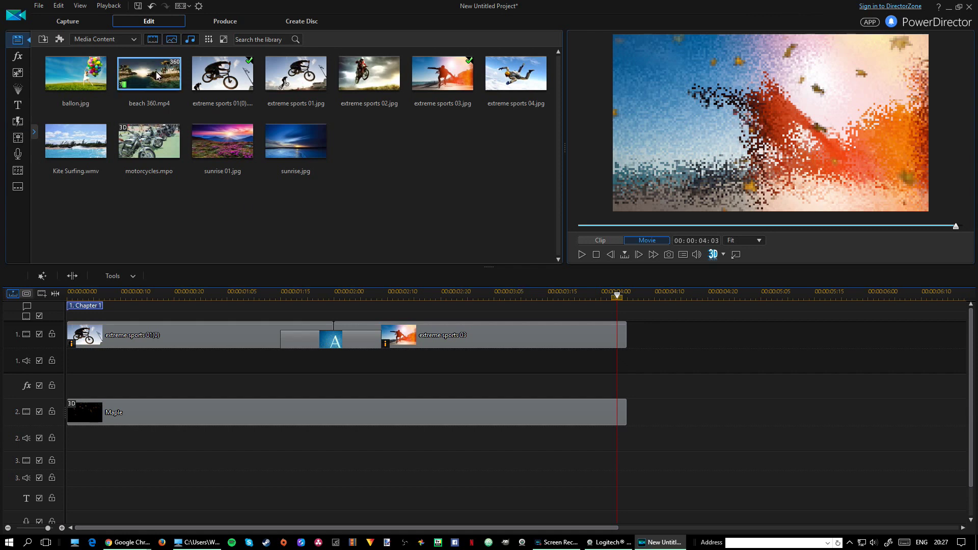
Step: Examine the Fix / Enhance options and the available tools for the extreme sports 01(0) clip
click(131, 338)
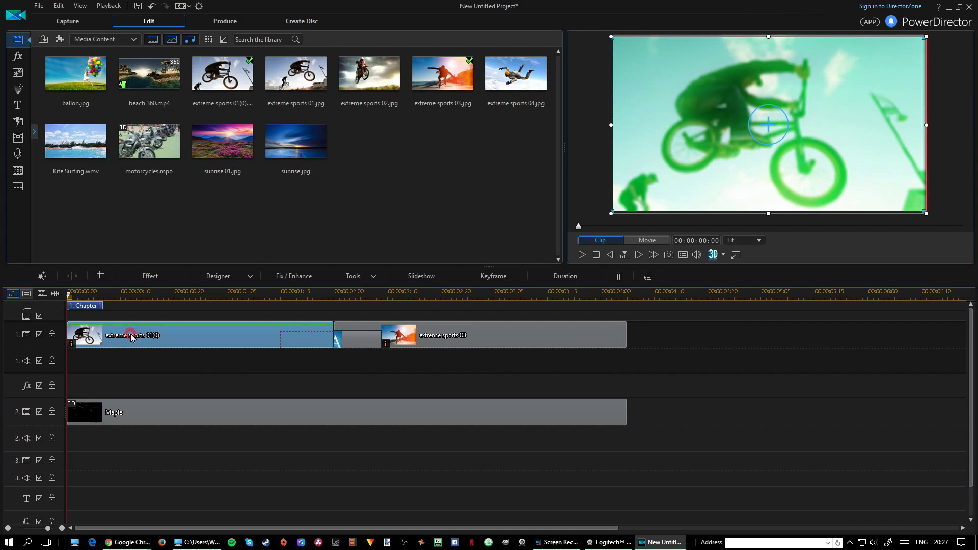
click(319, 276)
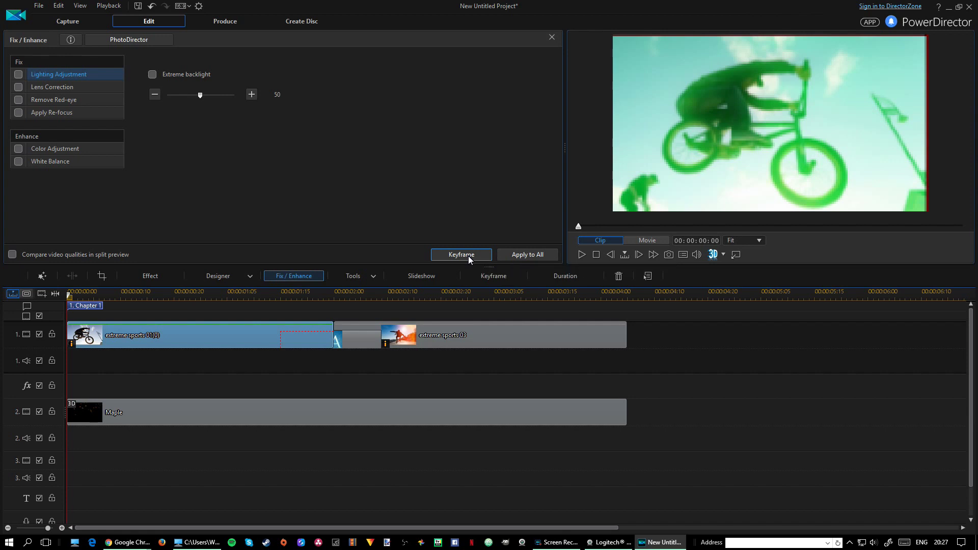
click(351, 274)
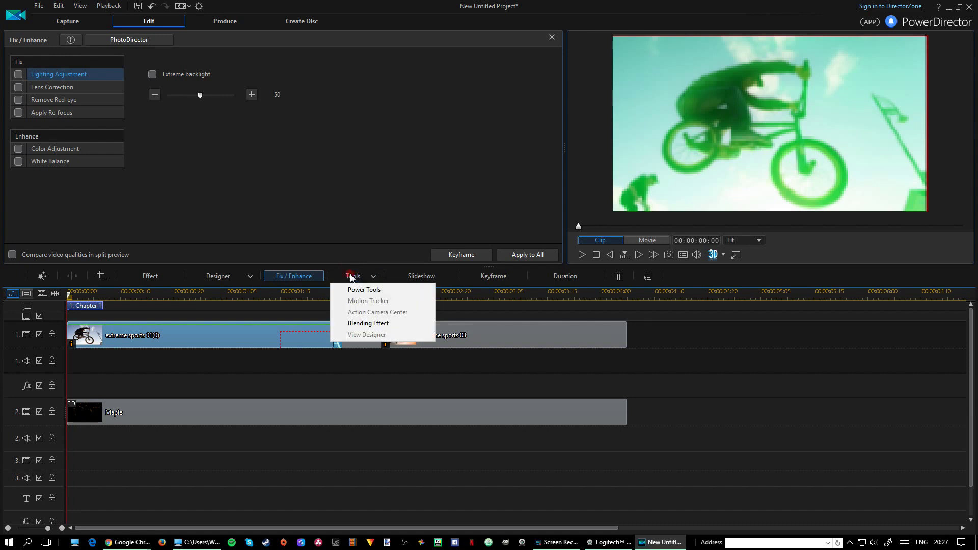
click(351, 276)
click(351, 276)
Step: Move the playhead to 00:00:00:23 and select the Maple particle clip on track 2
click(487, 299)
click(190, 298)
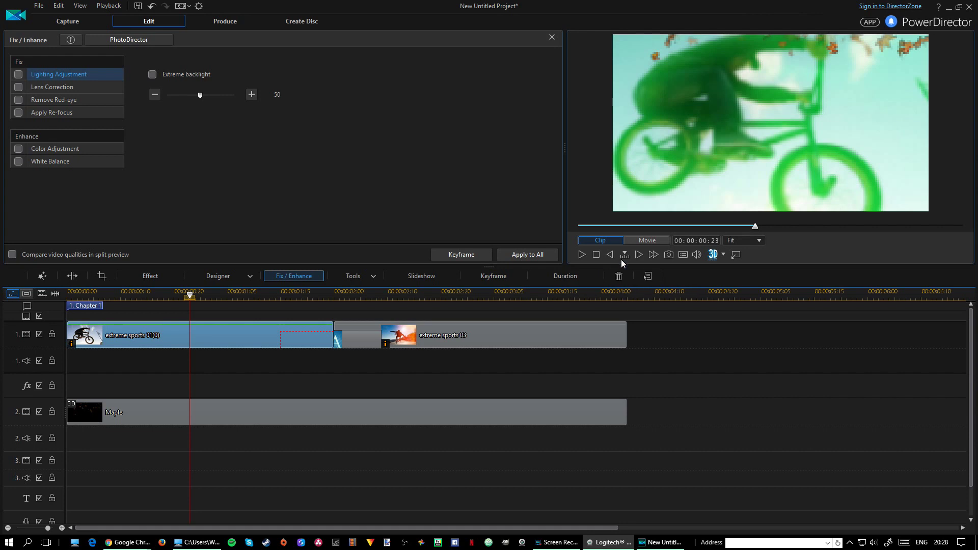
click(127, 410)
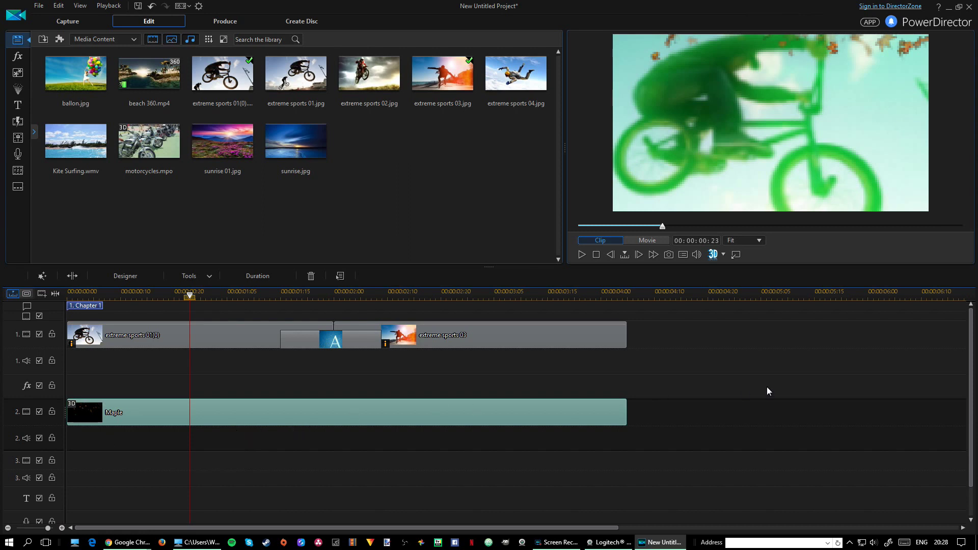
Step: Open the Produce workspace to view its export settings, and switch to Screen Recorder
click(228, 22)
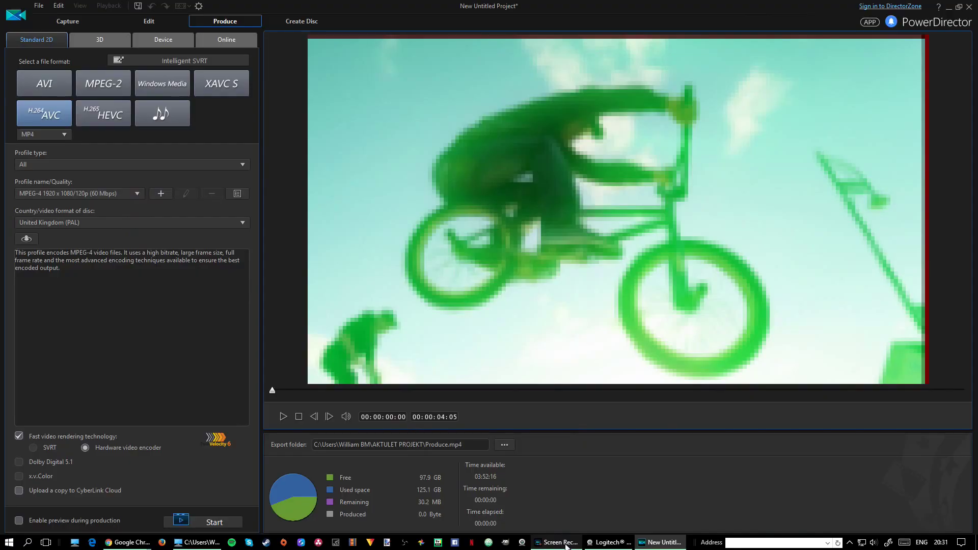
click(560, 543)
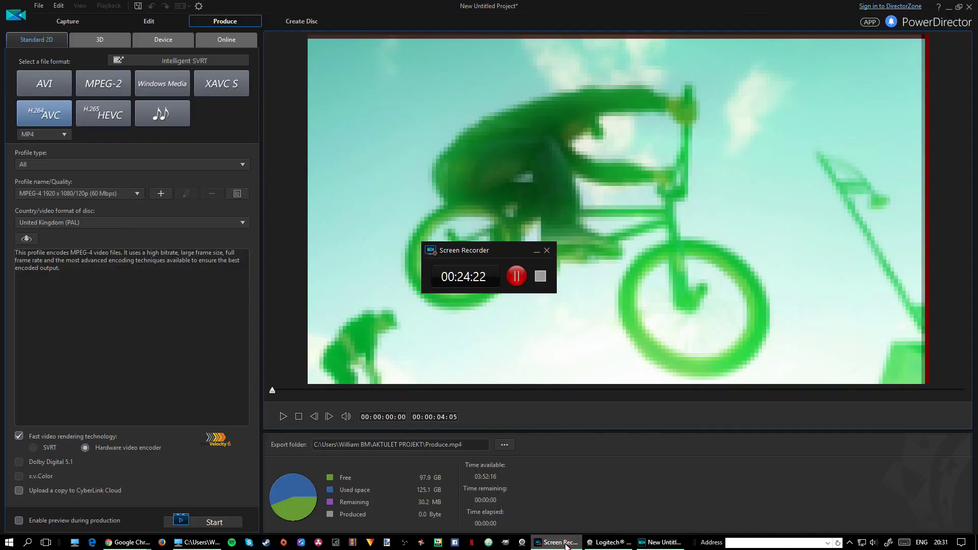